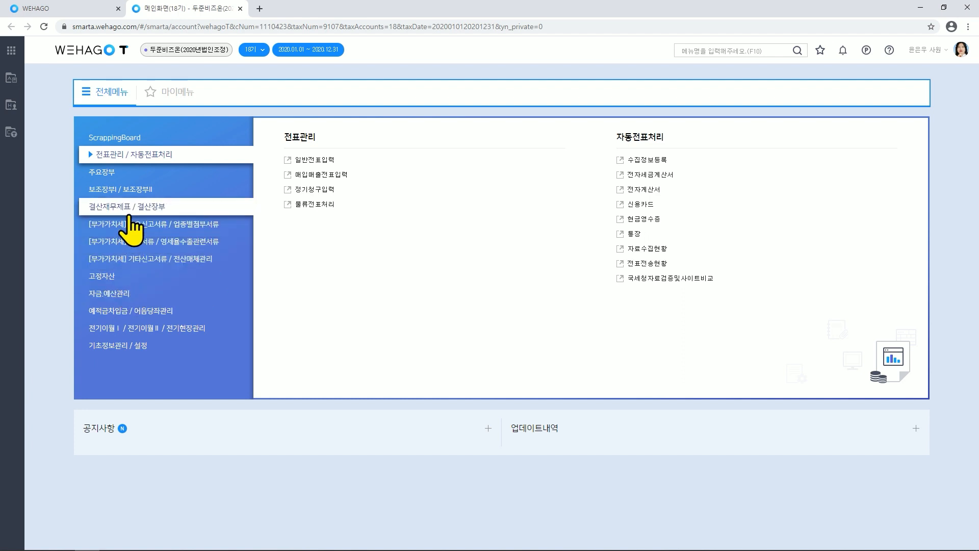
Step: Open 결산자료입력 and load the closing data for 2020.01 to 2020.12 without any cost-of-sales code
{"action": "left_click", "coordinate": [238, 206]}
{"action": "left_click", "coordinate": [290, 160]}
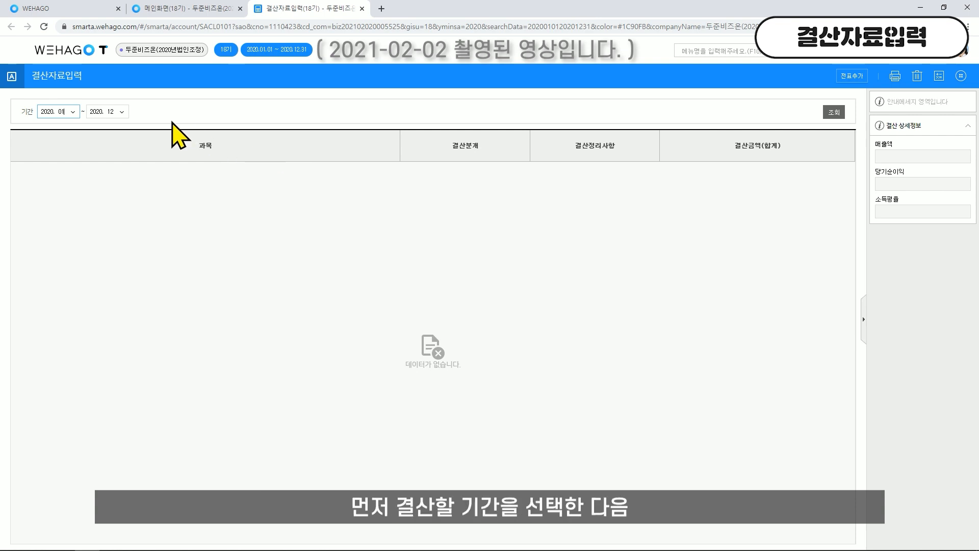
{"action": "left_click", "coordinate": [831, 114]}
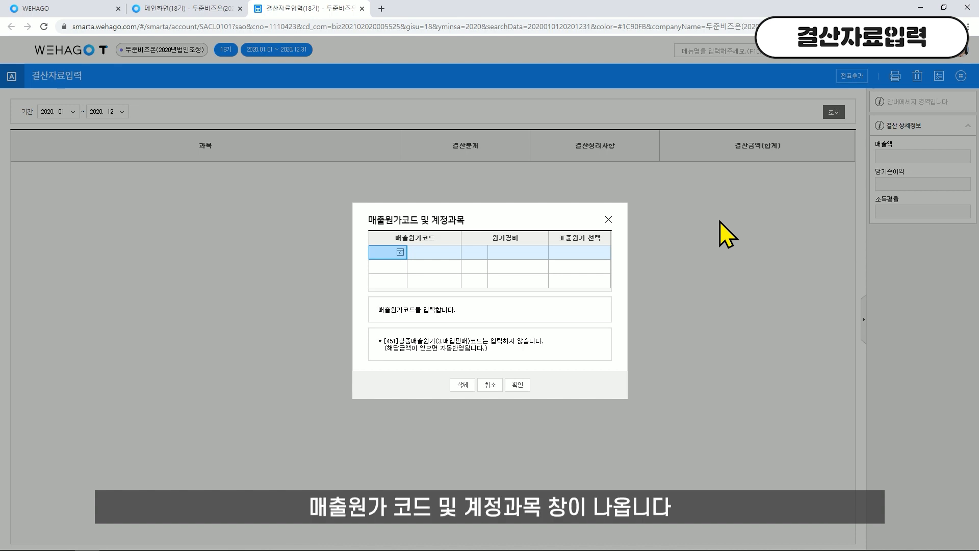
{"action": "left_click", "coordinate": [518, 384]}
{"action": "left_click", "coordinate": [511, 321]}
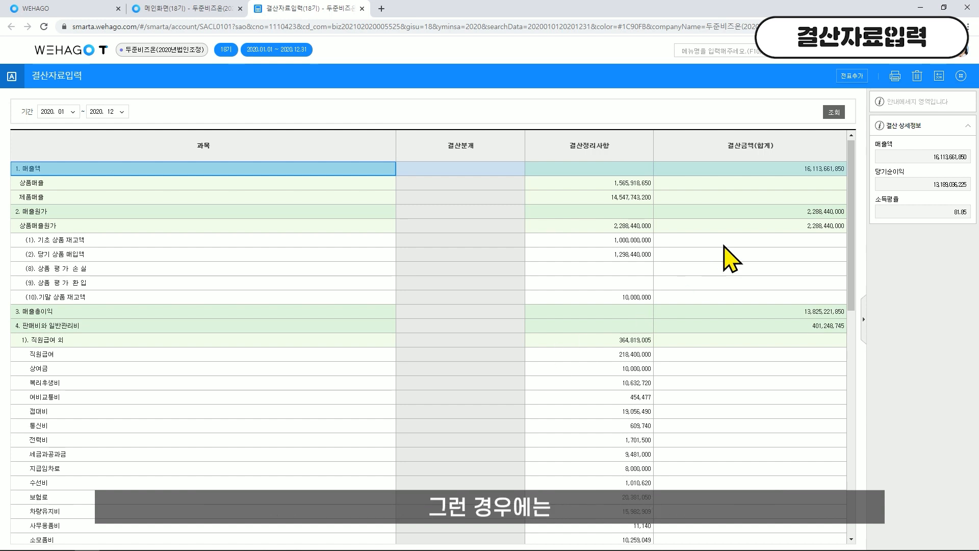
Step: In 원가설정, add cost-of-sales code 455 제품매출원가 with 원가경비 1 (500번대), and reload the closing data using the saved data
{"action": "left_click", "coordinate": [960, 76]}
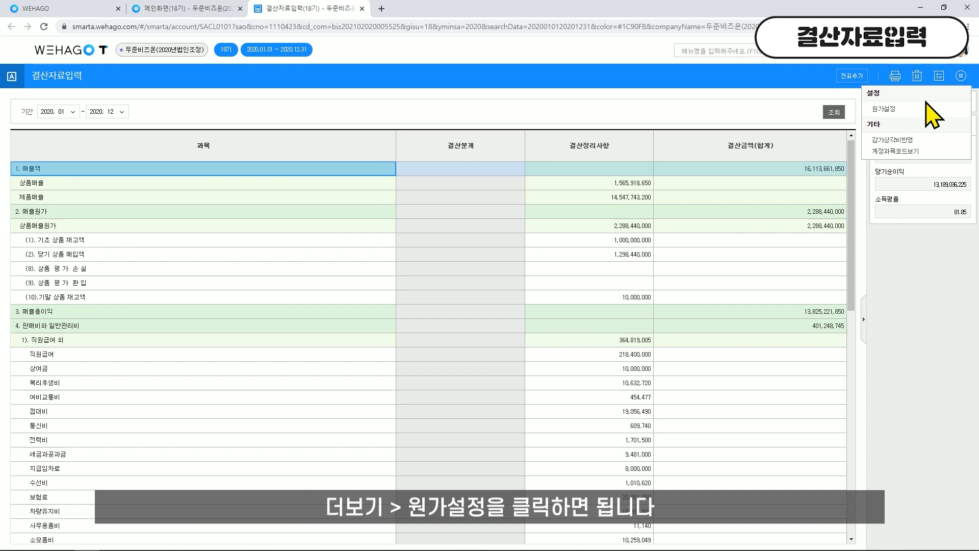
{"action": "left_click", "coordinate": [884, 109]}
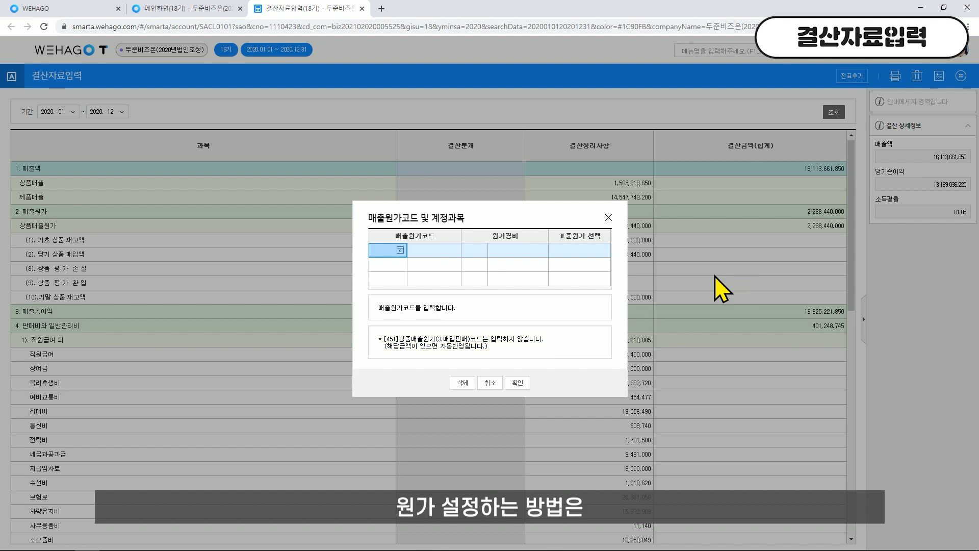
{"action": "type", "text": "455"}
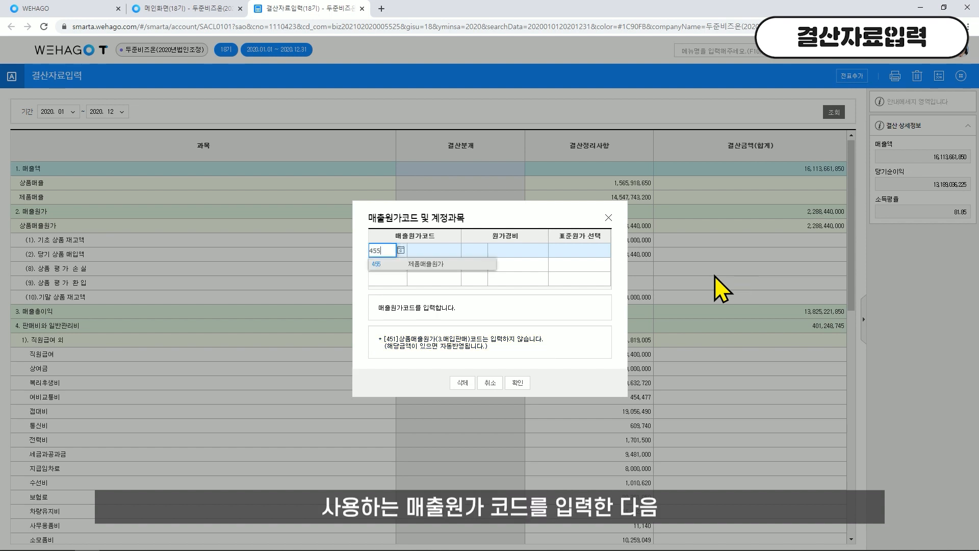
{"action": "key", "text": "Return"}
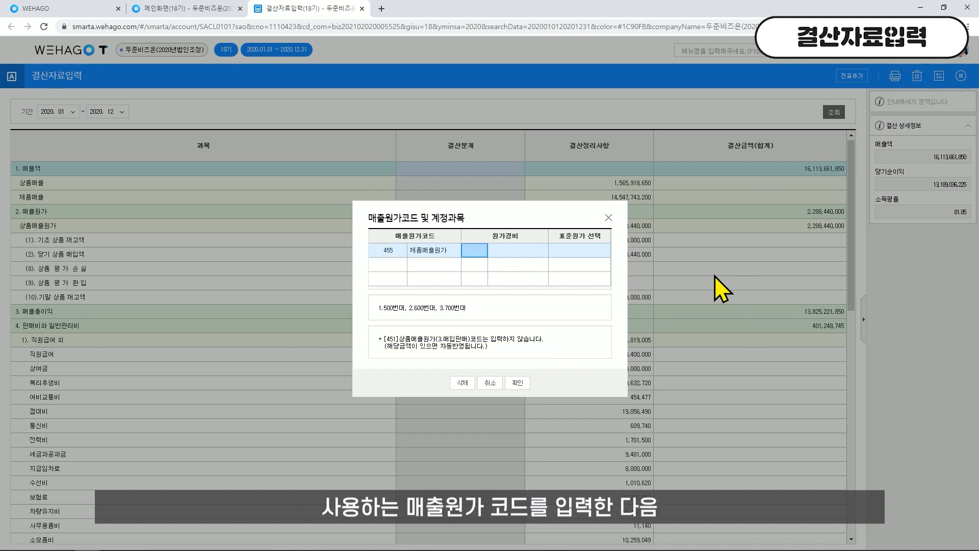
{"action": "type", "text": "1"}
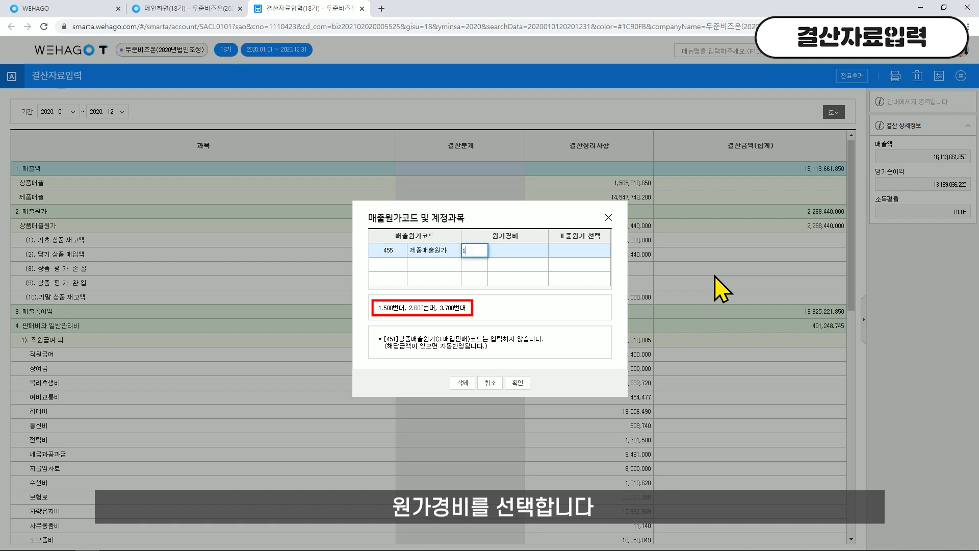
{"action": "key", "text": "Return"}
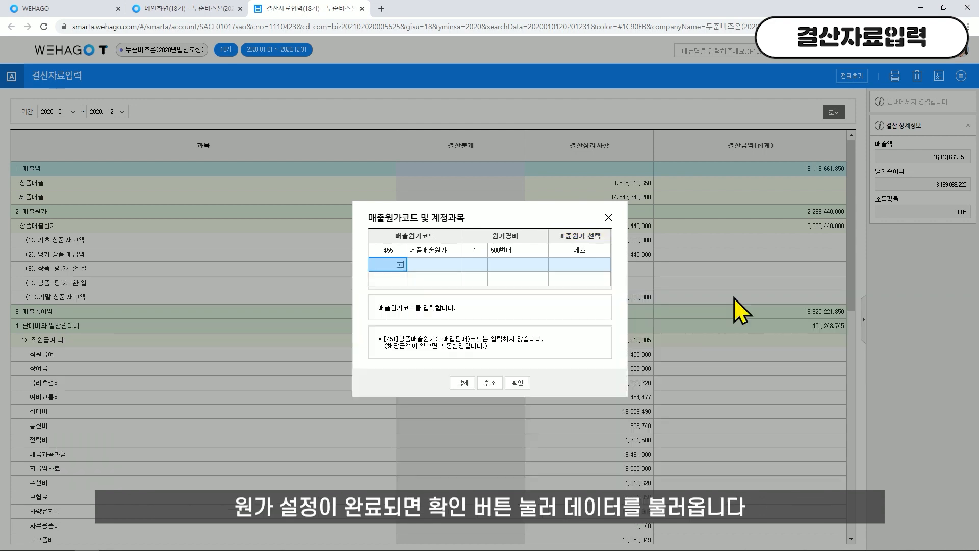
{"action": "left_click", "coordinate": [522, 384]}
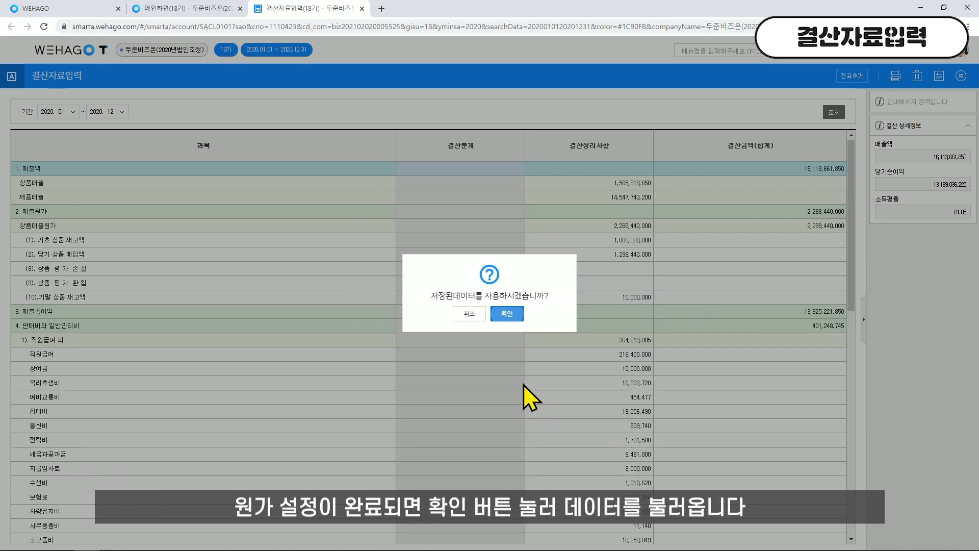
{"action": "left_click", "coordinate": [507, 313]}
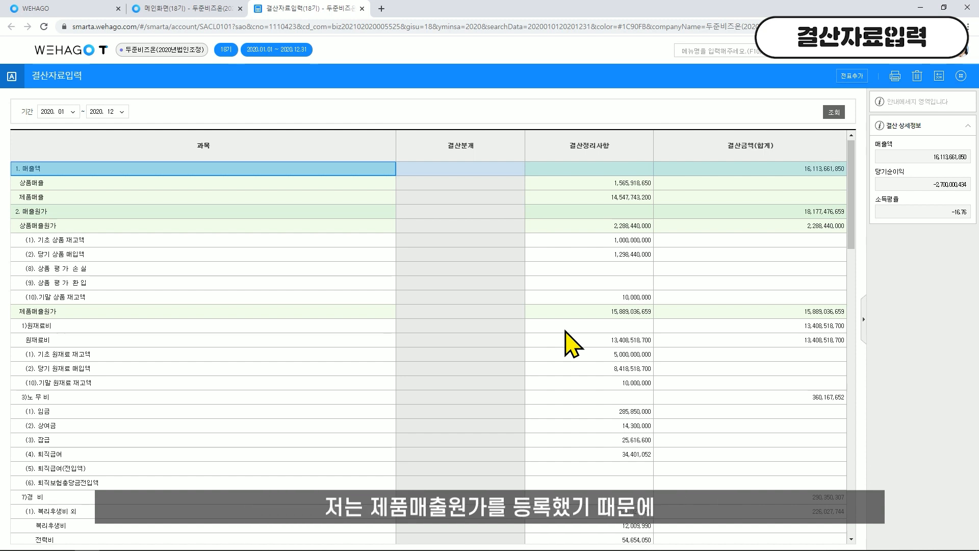
Step: Examine the 상품매출원가 and 제품매출원가 sections and the depreciation rows under 판매비와 일반관리비 and manufacturing 경비
{"action": "left_click", "coordinate": [164, 226]}
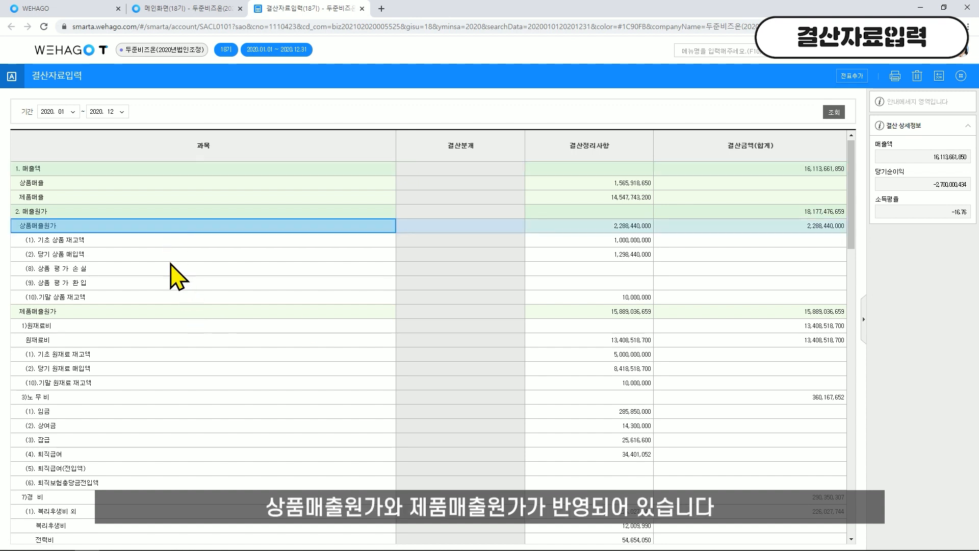
{"action": "left_click", "coordinate": [182, 312]}
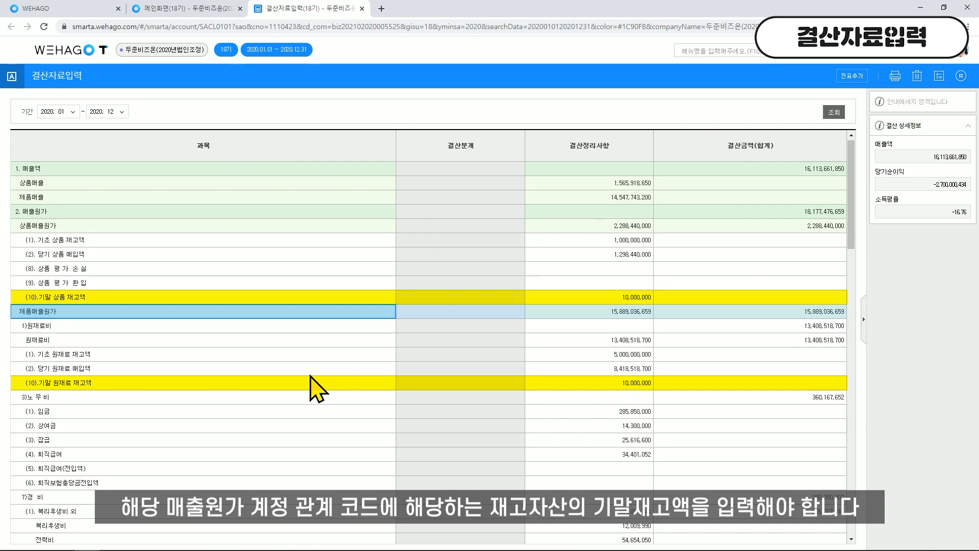
{"action": "scroll", "coordinate": [112, 398], "scroll_direction": "down", "scroll_amount": 12}
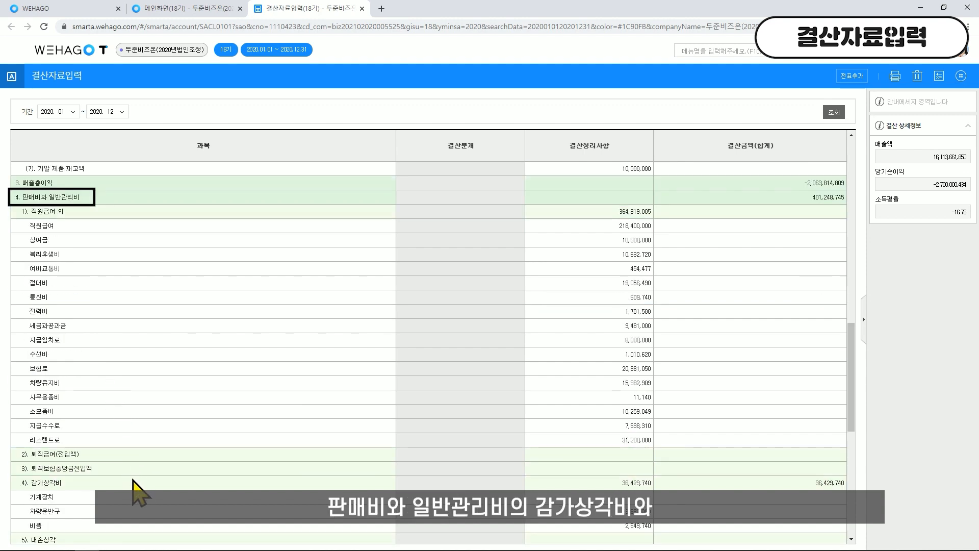
{"action": "left_click", "coordinate": [133, 481]}
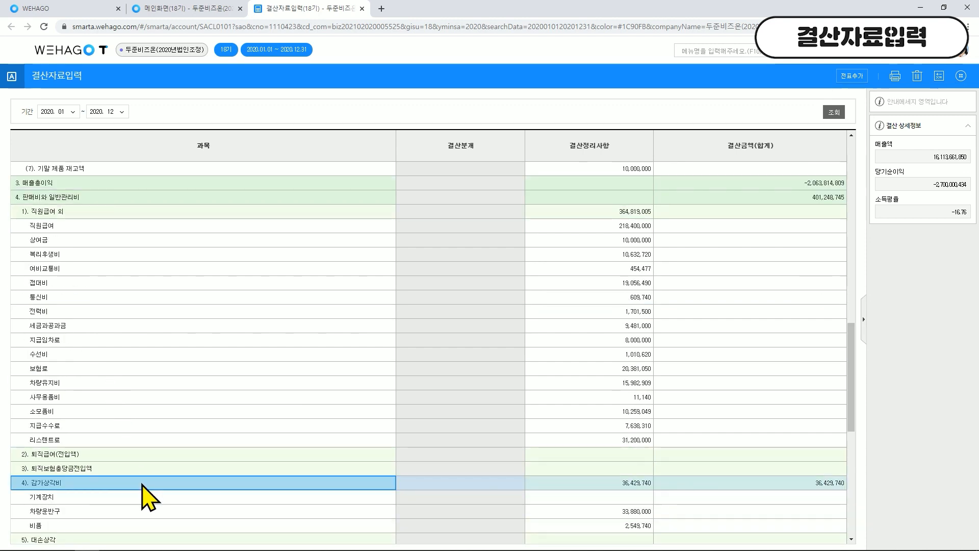
{"action": "scroll", "coordinate": [137, 494], "scroll_direction": "up", "scroll_amount": 10}
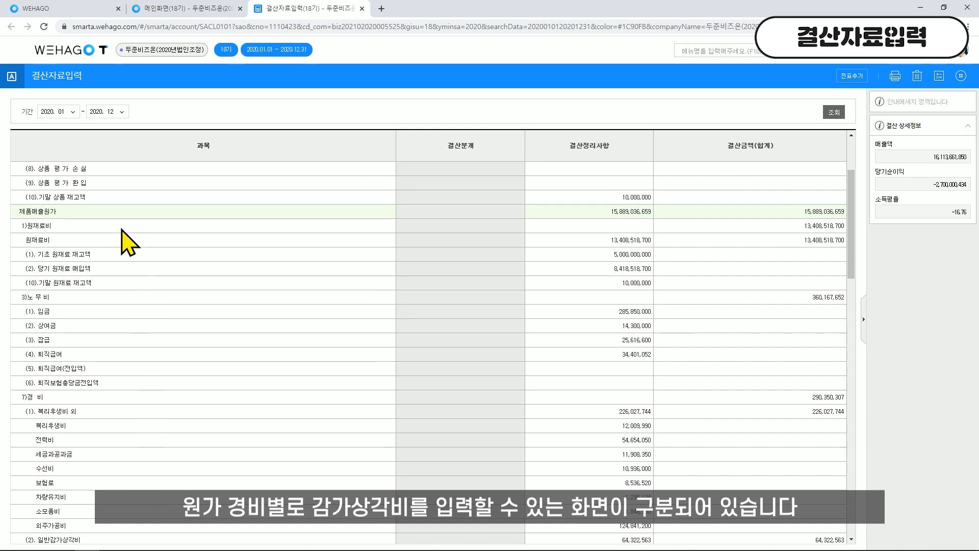
{"action": "scroll", "coordinate": [125, 306], "scroll_direction": "down", "scroll_amount": 3}
{"action": "left_click", "coordinate": [109, 413]}
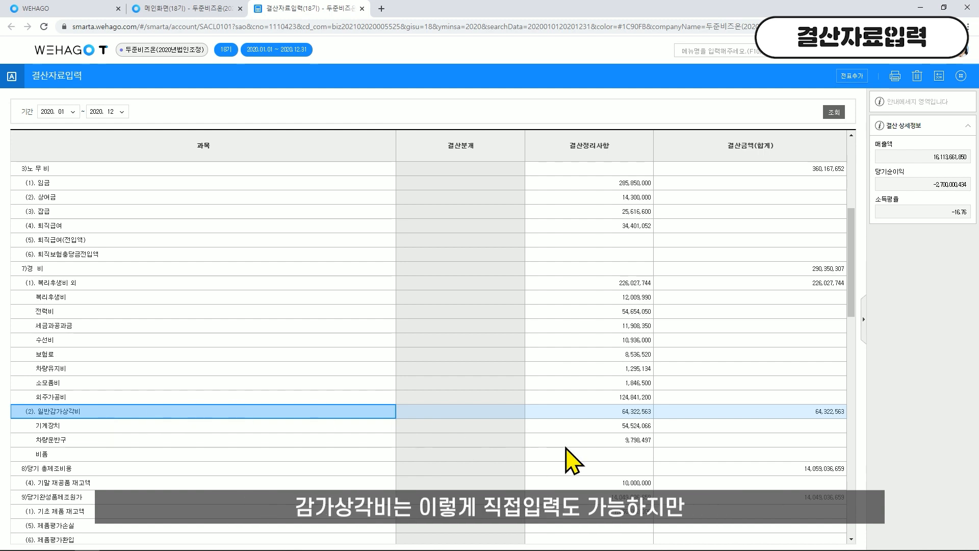
Step: Enter 1,000,000,000 directly as the 기계장치 amount under the manufacturing 일반감가상각비
{"action": "left_click", "coordinate": [591, 426]}
{"action": "type", "text": "1000000000"}
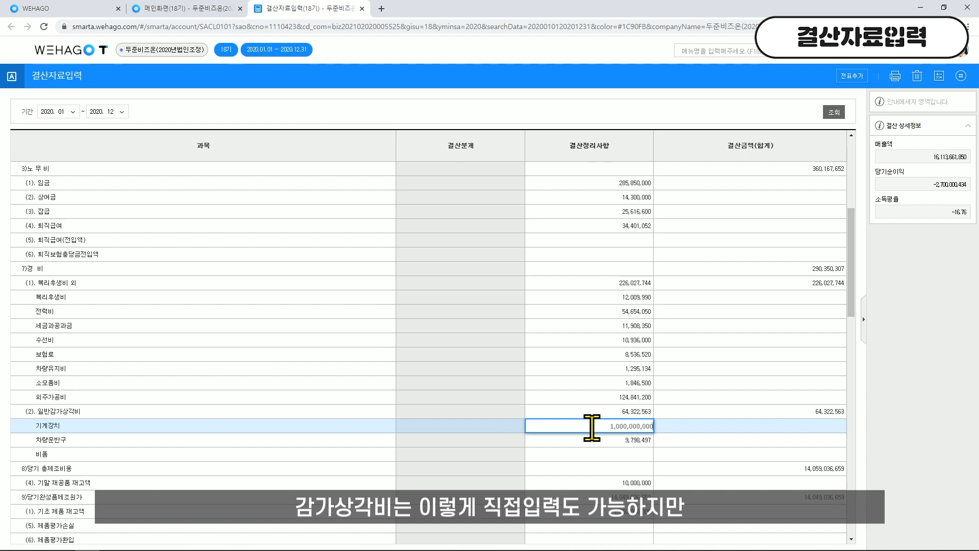
{"action": "key", "text": "Return"}
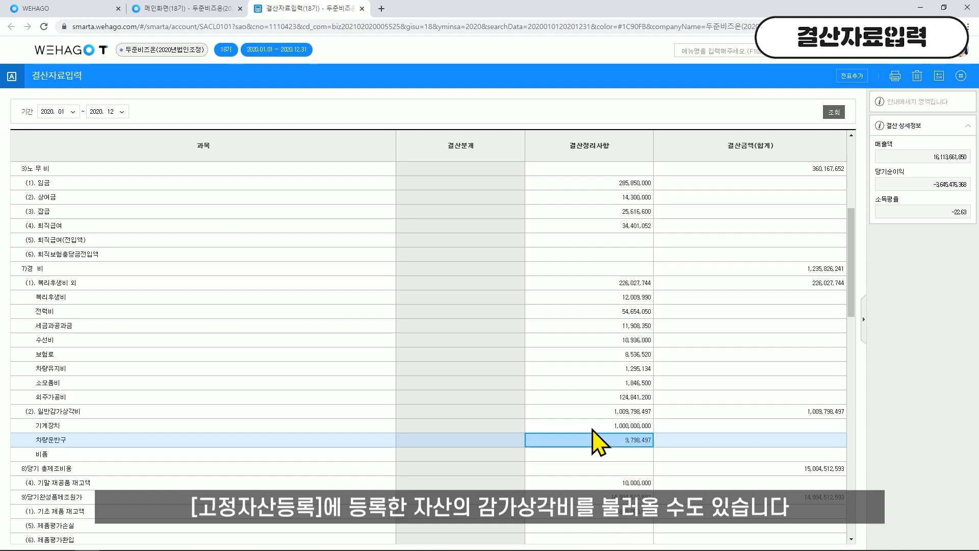
Step: Open 월별감가상각비계상 from the 고정자산 group and query depreciation for closing month 2020.12 with 경비구분 0.전체
{"action": "left_click", "coordinate": [153, 9]}
{"action": "left_click", "coordinate": [138, 278]}
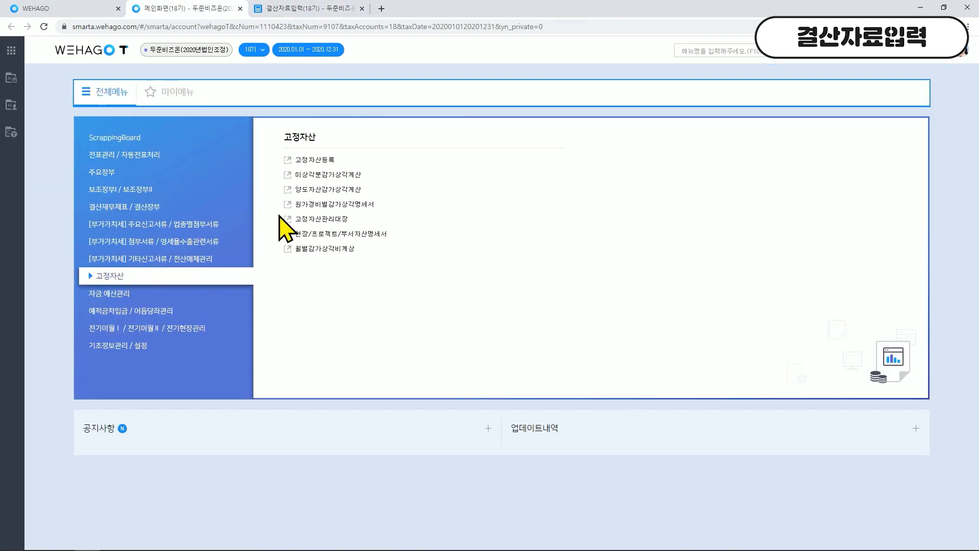
{"action": "left_click", "coordinate": [285, 246]}
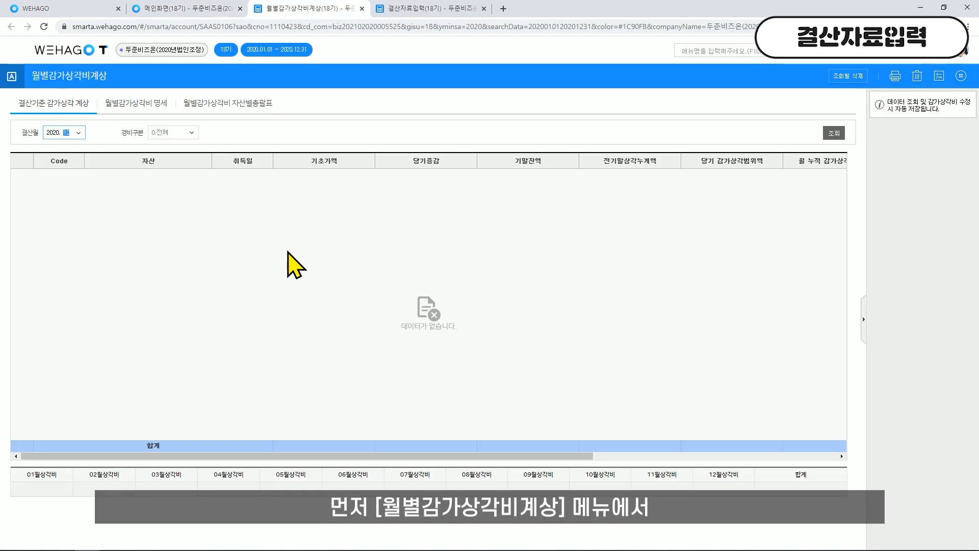
{"action": "key", "text": "Return"}
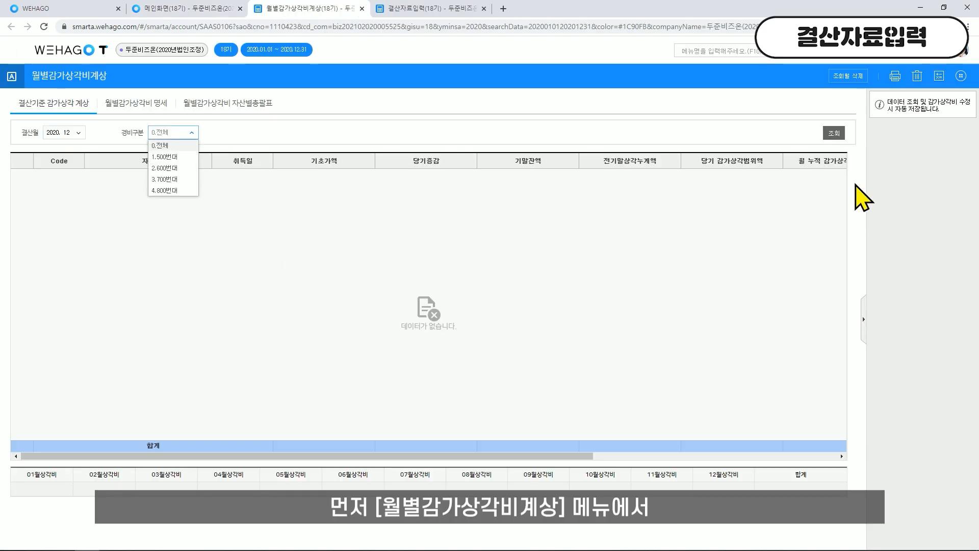
{"action": "left_click", "coordinate": [833, 137]}
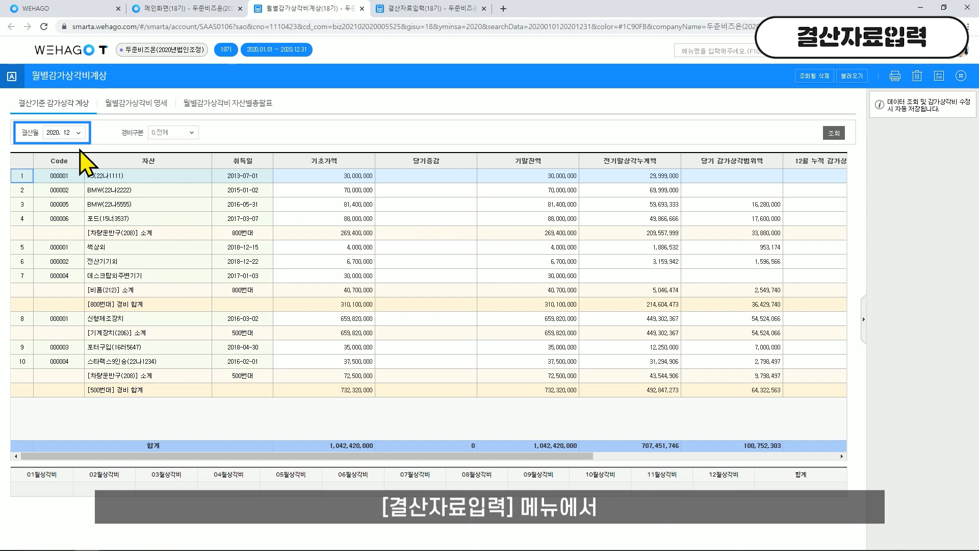
Step: Back in 결산자료입력, reload the registered fixed-asset depreciation through 감가상각비반영 and apply it to the closing data
{"action": "left_click", "coordinate": [423, 8]}
{"action": "left_click", "coordinate": [960, 76]}
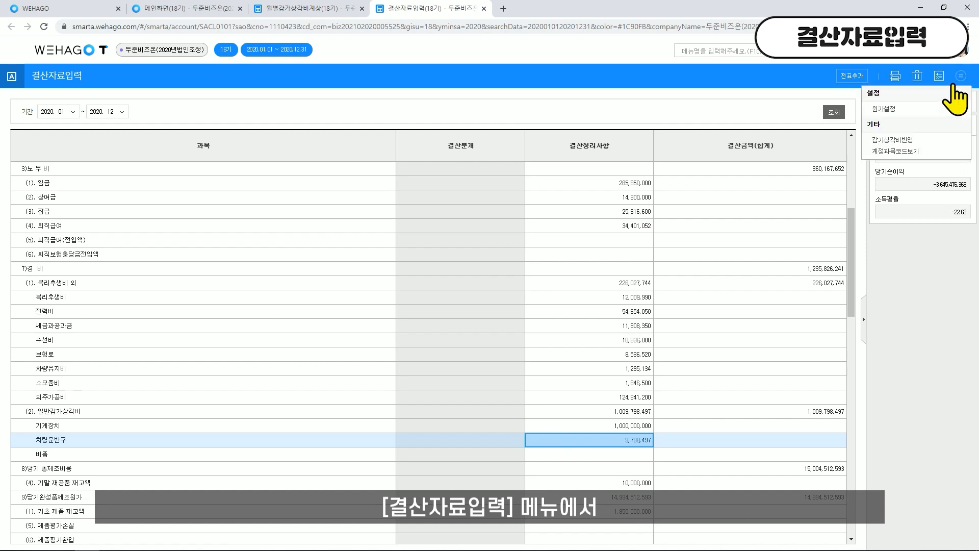
{"action": "left_click", "coordinate": [908, 144]}
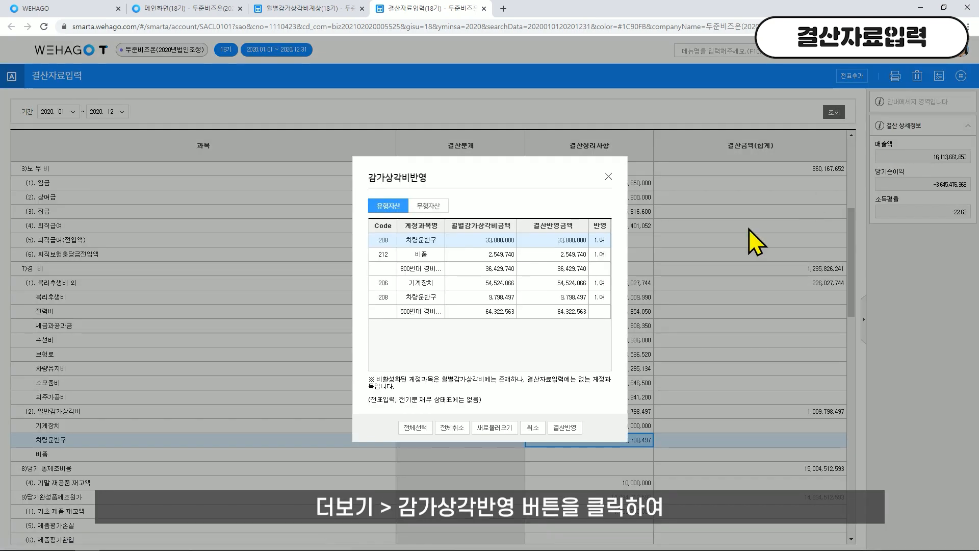
{"action": "left_click", "coordinate": [510, 428]}
{"action": "left_click", "coordinate": [504, 313]}
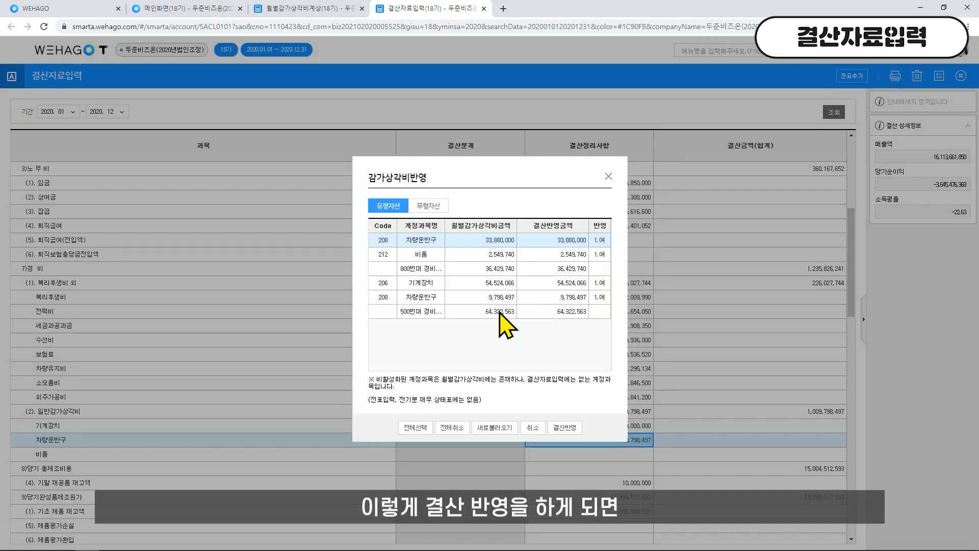
{"action": "left_click", "coordinate": [564, 428]}
{"action": "left_click", "coordinate": [505, 320]}
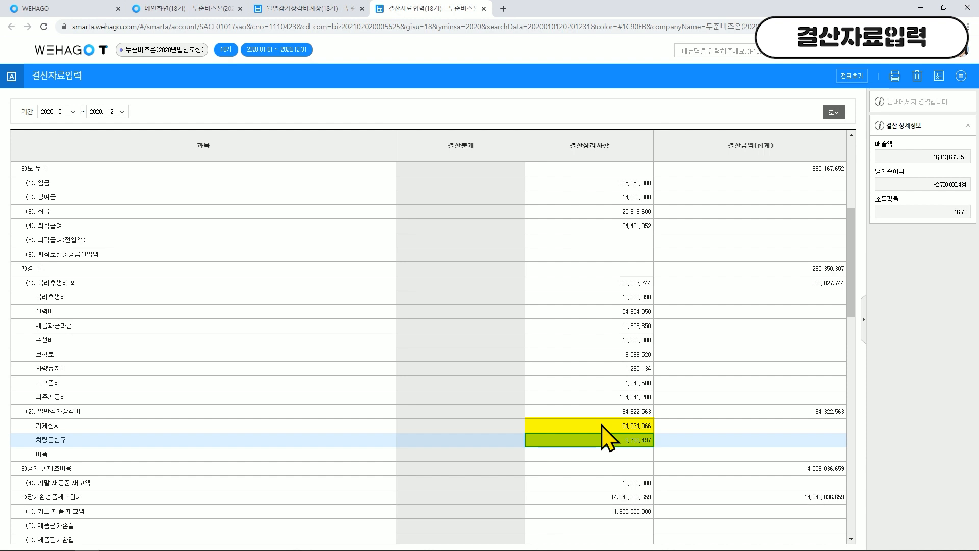
Step: Locate the 대손상각 section and review its receivable rows, such as 외상매출금 and 받을어음
{"action": "scroll", "coordinate": [607, 444], "scroll_direction": "down", "scroll_amount": 10}
{"action": "scroll", "coordinate": [621, 451], "scroll_direction": "up", "scroll_amount": 2}
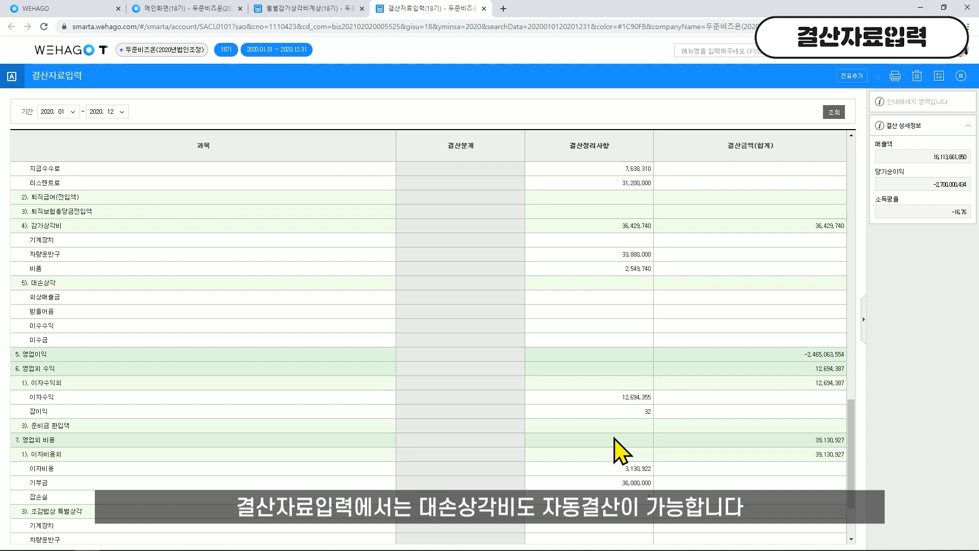
{"action": "left_click", "coordinate": [110, 283]}
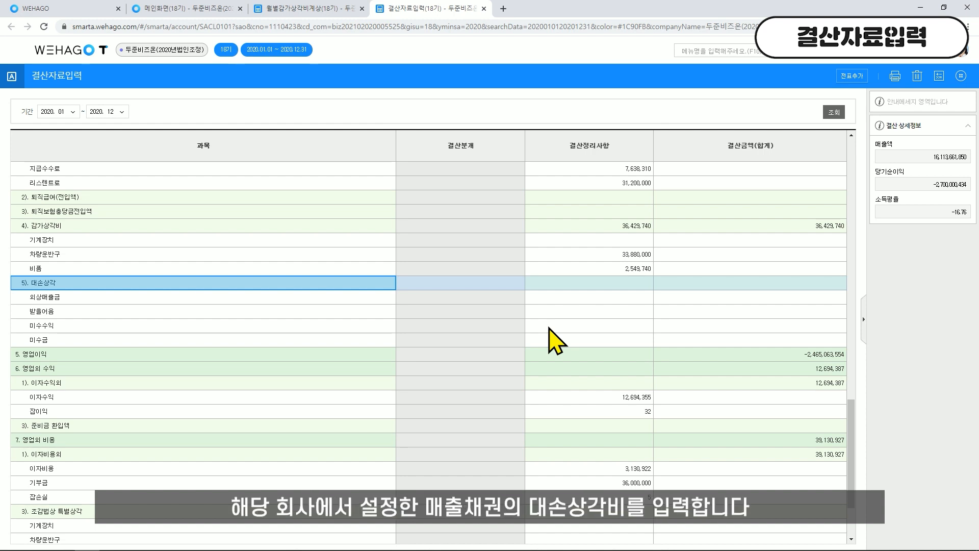
{"action": "scroll", "coordinate": [581, 336], "scroll_direction": "up", "scroll_amount": 1}
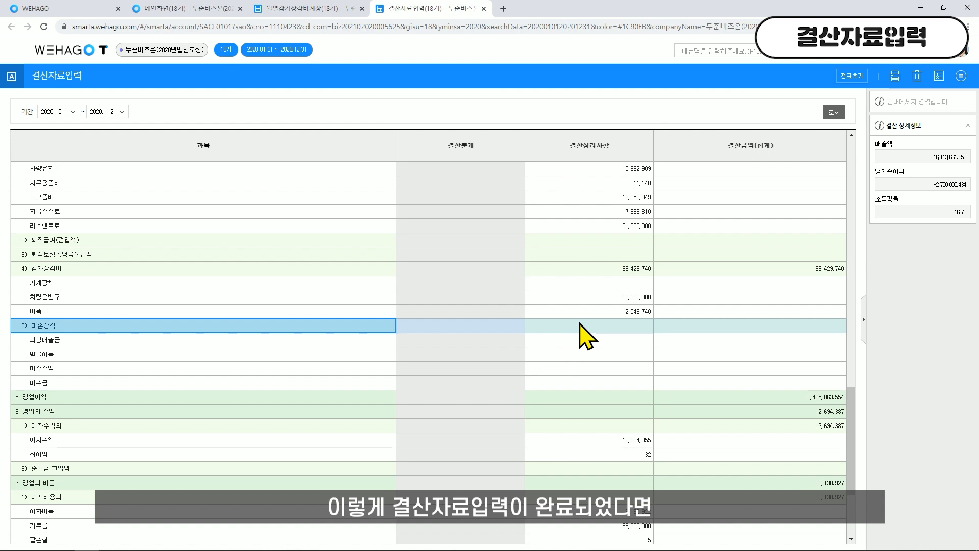
Step: Add the closing journal entries as vouchers with 전표추가
{"action": "left_click", "coordinate": [853, 78]}
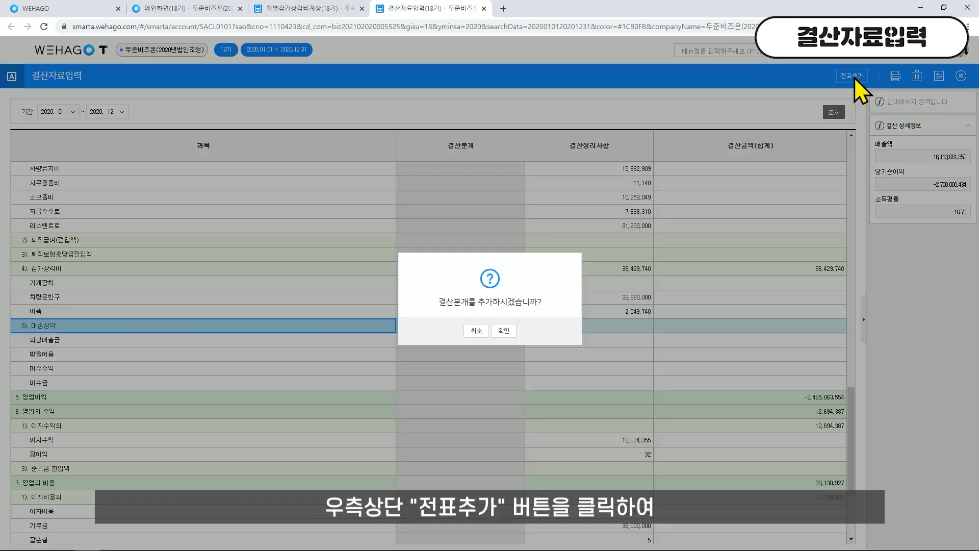
{"action": "left_click", "coordinate": [514, 332]}
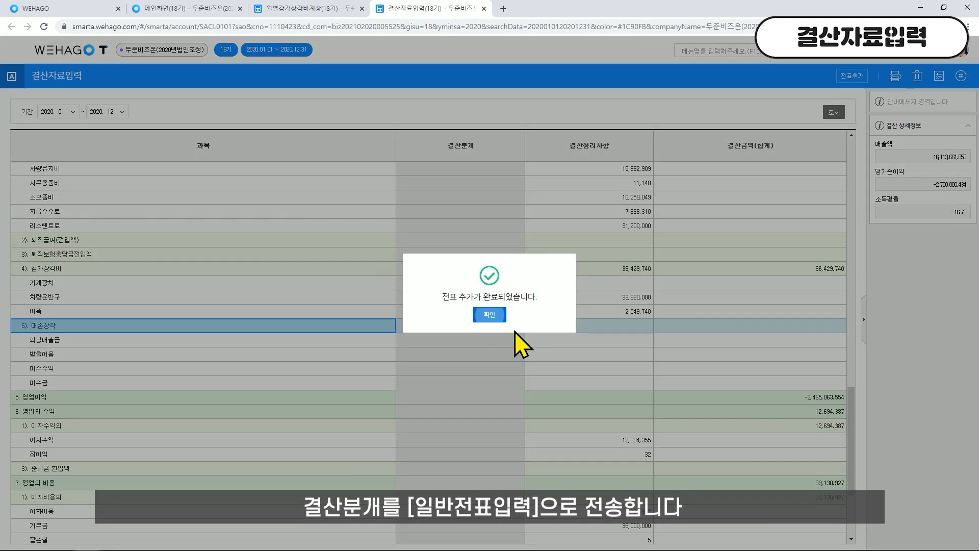
{"action": "left_click", "coordinate": [488, 316]}
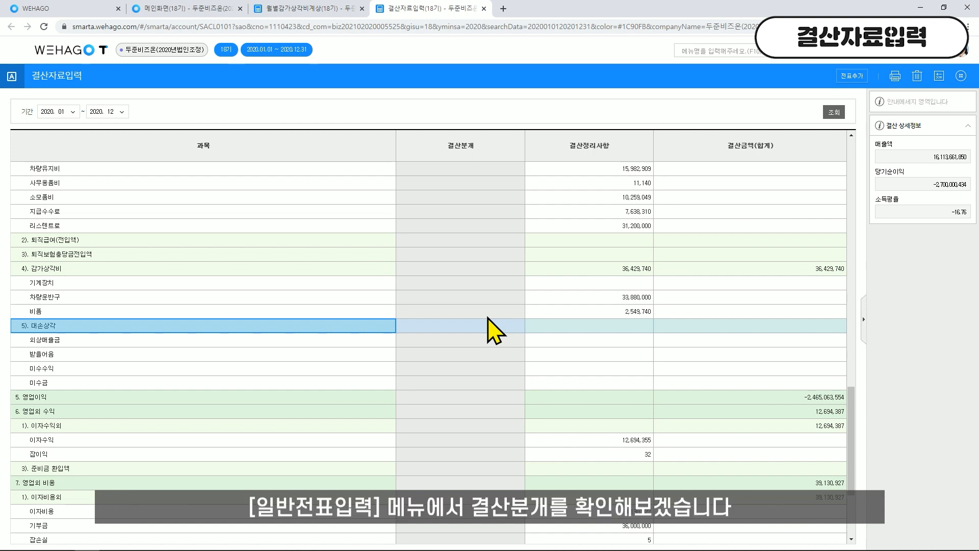
Step: Open 일반전표입력, query the vouchers dated 2020.12.31, and check the 결차/결대 closing entries, including the manufacturing 감가상각비 entry
{"action": "left_click", "coordinate": [168, 9]}
{"action": "mouse_move", "coordinate": [244, 153]}
{"action": "left_click", "coordinate": [293, 159]}
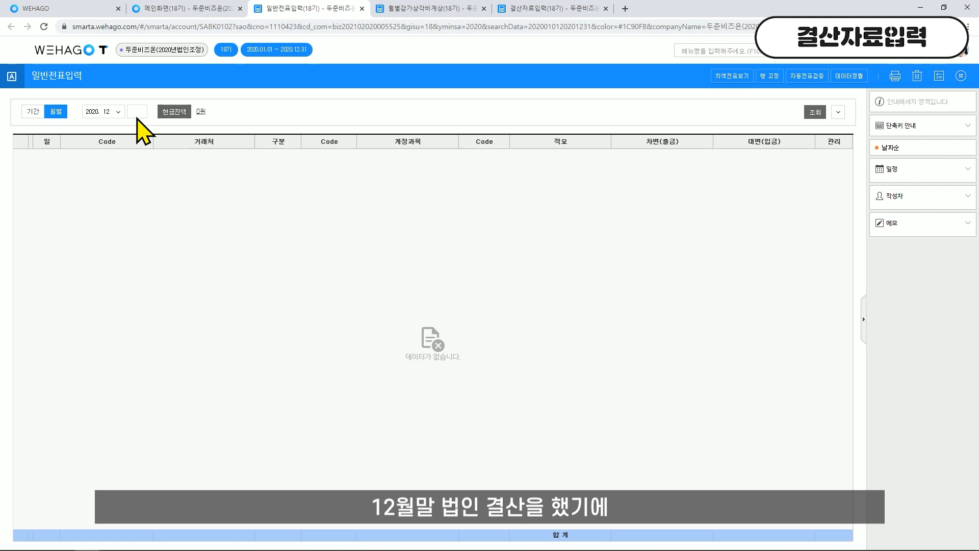
{"action": "left_click", "coordinate": [137, 111]}
{"action": "type", "text": "3"}
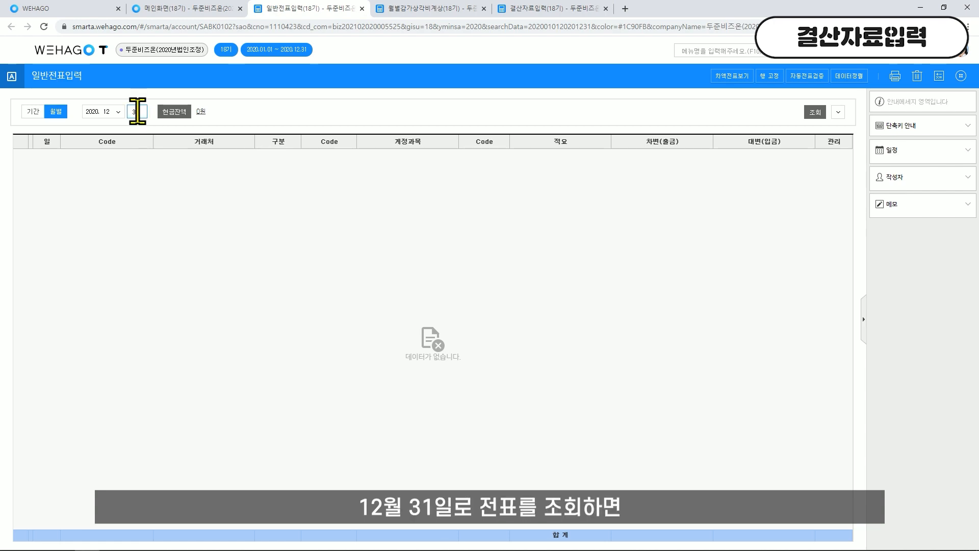
{"action": "type", "text": "1"}
{"action": "key", "text": "Return"}
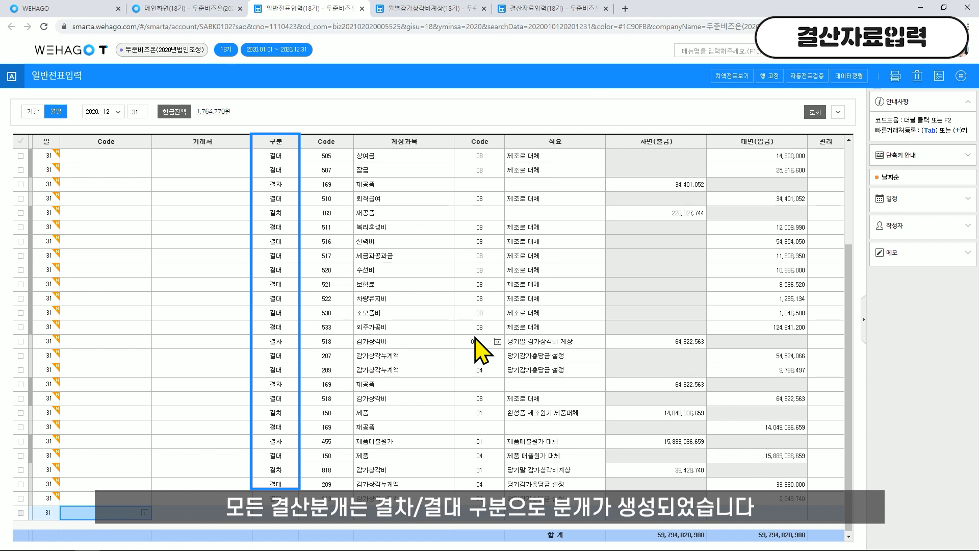
{"action": "left_click", "coordinate": [476, 340]}
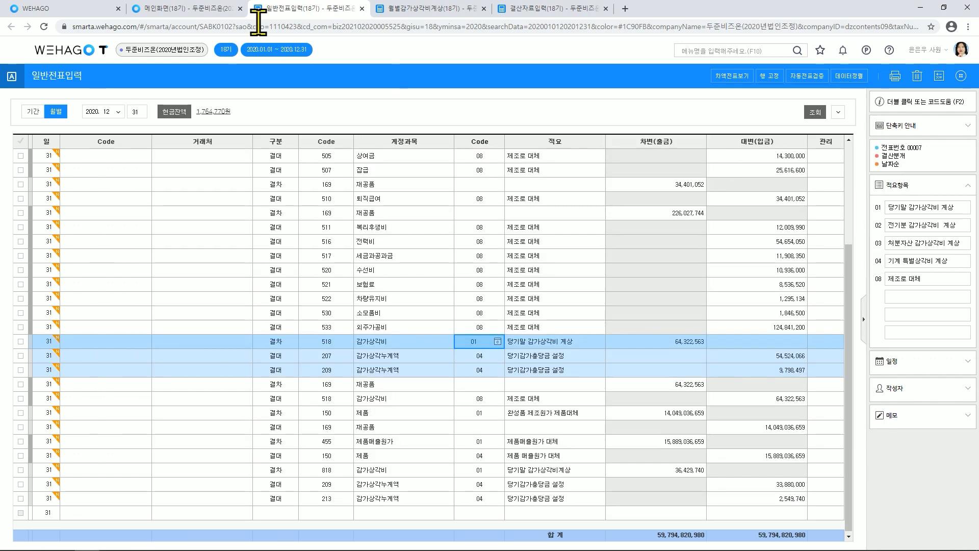
Step: Open 제조원가명세서 from the 결산재무제표 group, query it for 2020.12, and check the current-period 당기제품제조원가 amount
{"action": "left_click", "coordinate": [194, 8]}
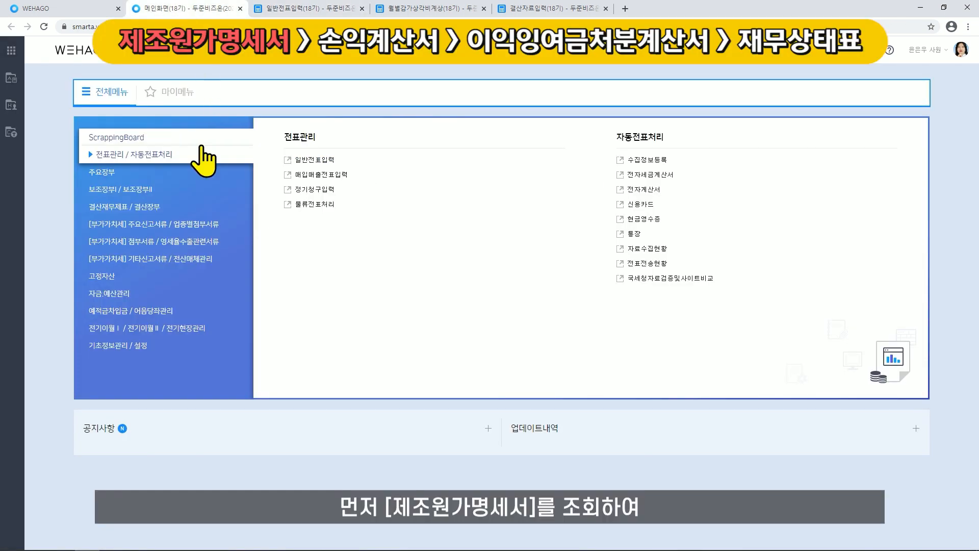
{"action": "left_click", "coordinate": [188, 210]}
{"action": "left_click", "coordinate": [282, 219]}
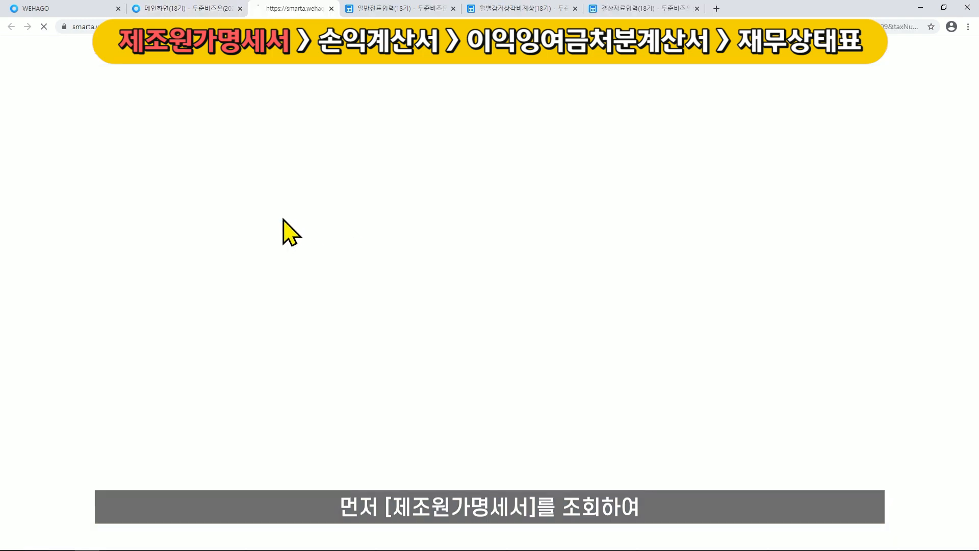
{"action": "left_click", "coordinate": [943, 134]}
{"action": "scroll", "coordinate": [644, 415], "scroll_direction": "down", "scroll_amount": 1}
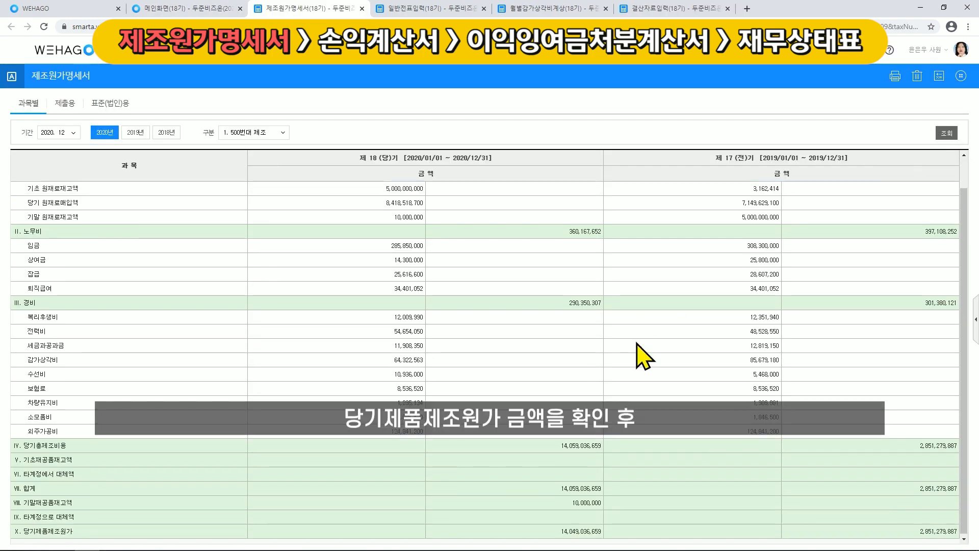
{"action": "left_click", "coordinate": [587, 531]}
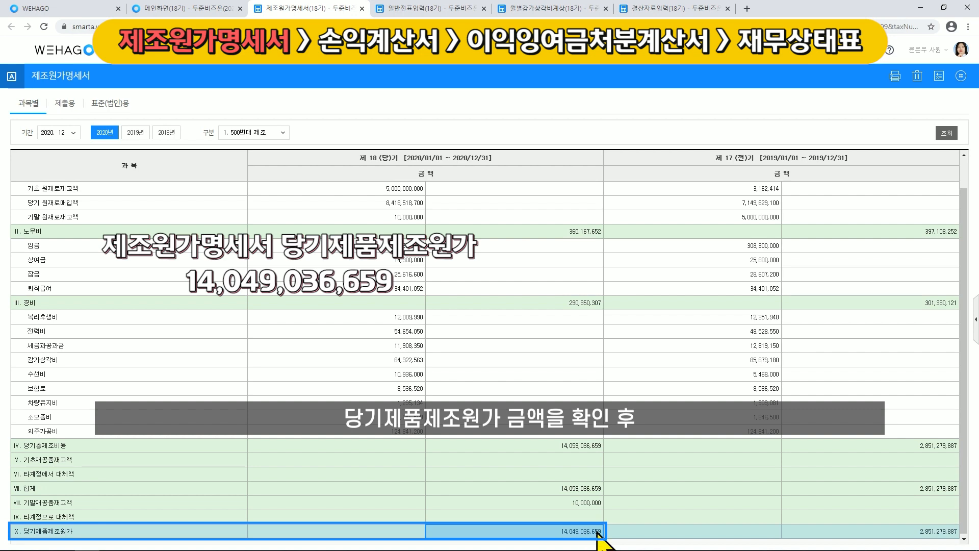
Step: Open 손익계산서 for 2020.12 and check its 당기 제품 제조원가 and 당기순손실 amounts
{"action": "left_click", "coordinate": [86, 4]}
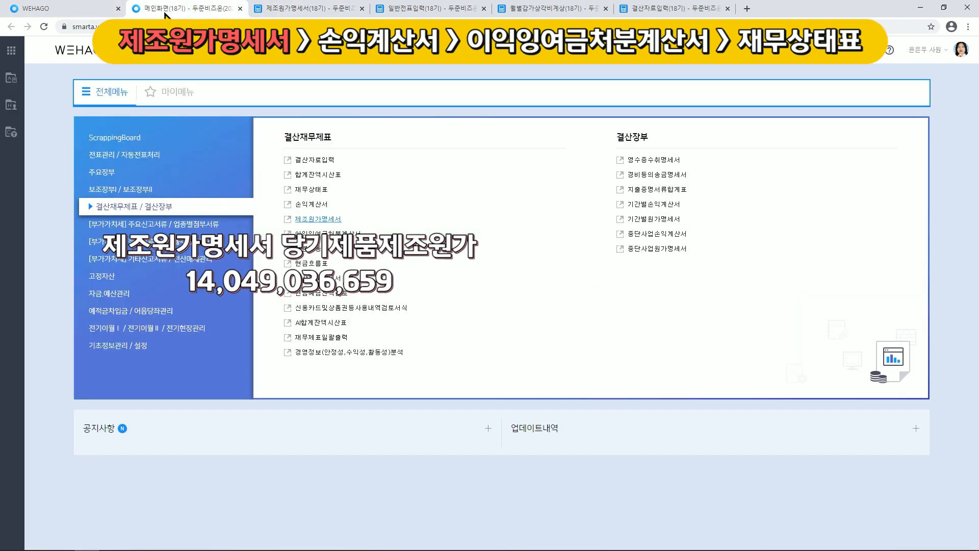
{"action": "left_click", "coordinate": [280, 206]}
{"action": "key", "text": "Return"}
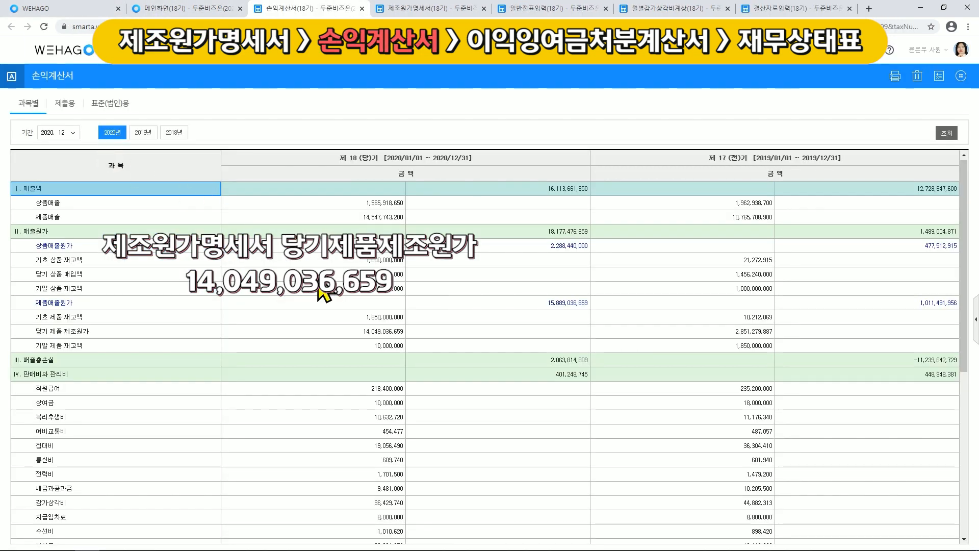
{"action": "left_click", "coordinate": [402, 333]}
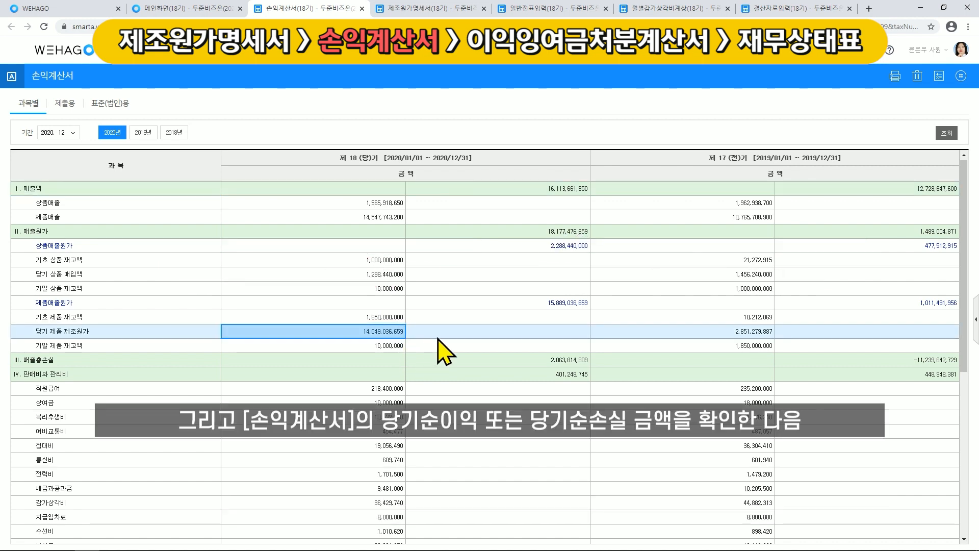
{"action": "scroll", "coordinate": [443, 351], "scroll_direction": "down", "scroll_amount": 5}
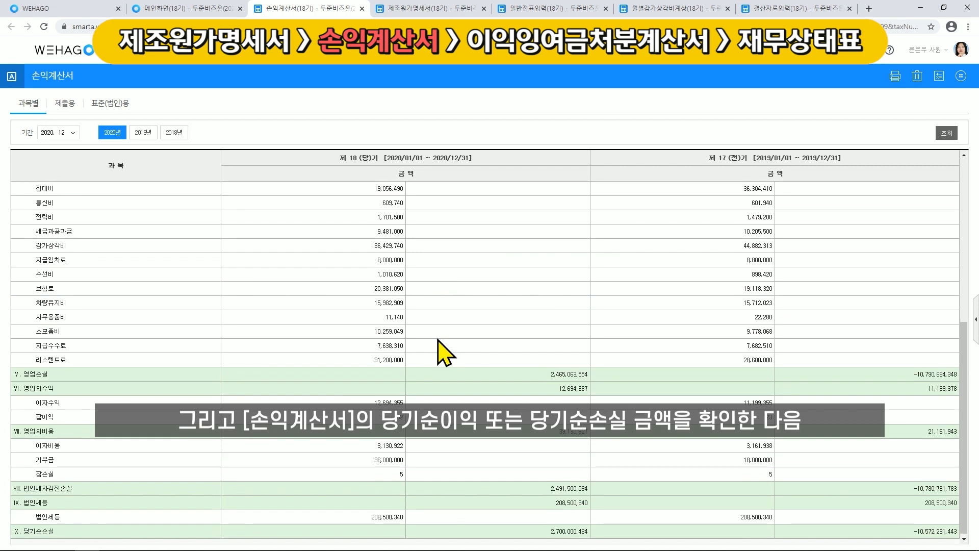
{"action": "left_click", "coordinate": [561, 532]}
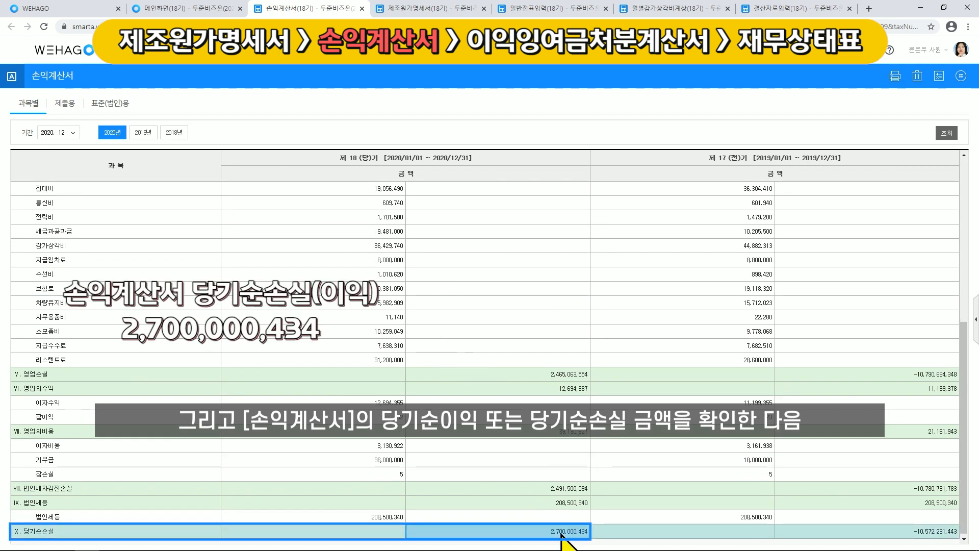
Step: Open 이익잉여금처분계산서 and add the 손익대체 entries as vouchers with 전표추가
{"action": "left_click", "coordinate": [154, 9]}
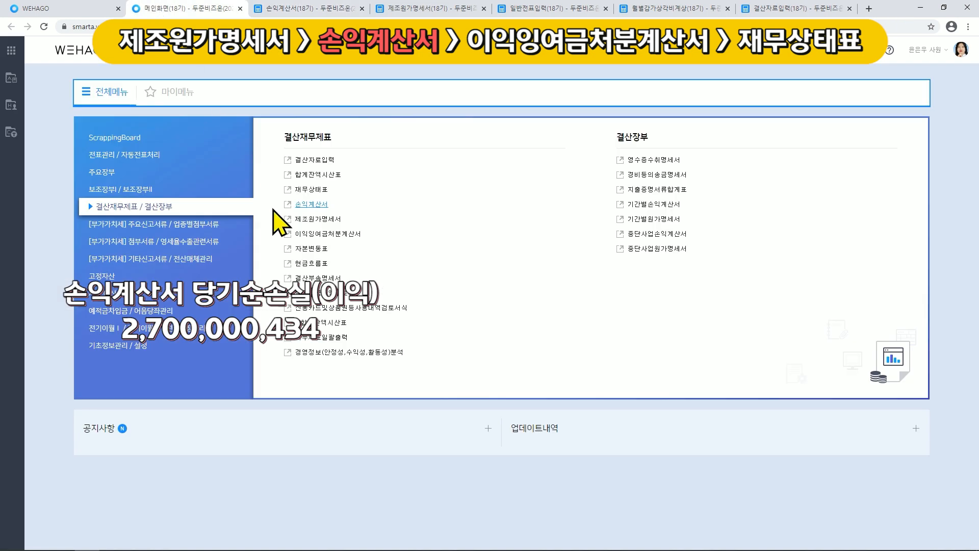
{"action": "left_click", "coordinate": [287, 235]}
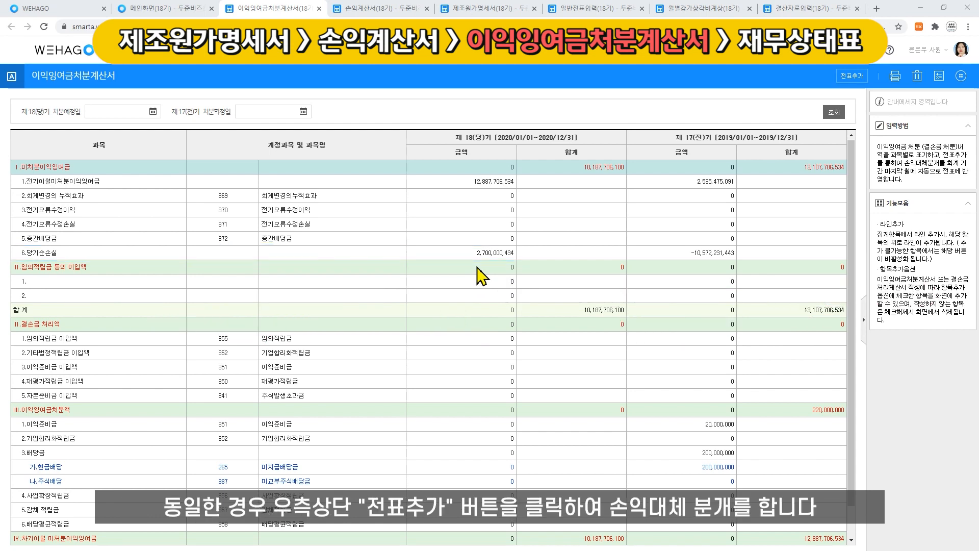
{"action": "left_click", "coordinate": [851, 76]}
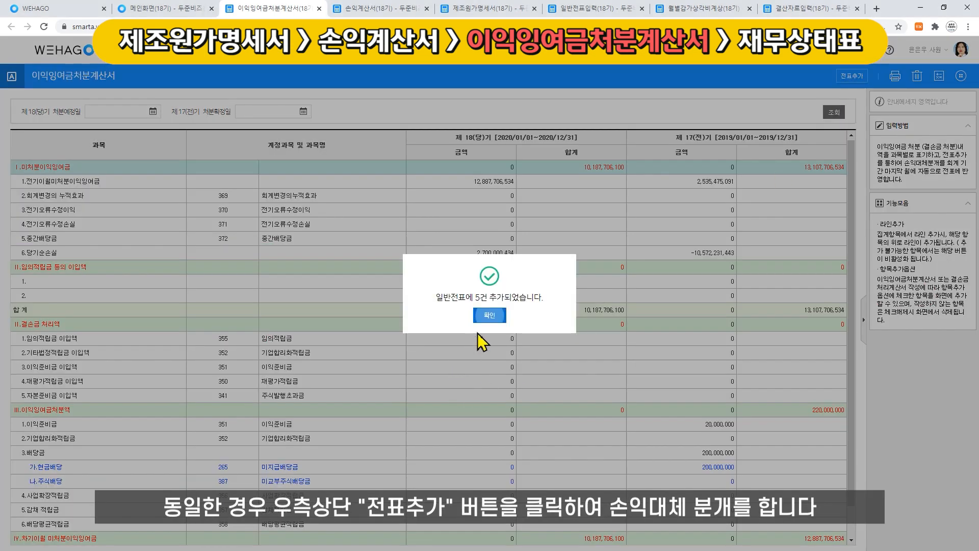
{"action": "left_click", "coordinate": [493, 317]}
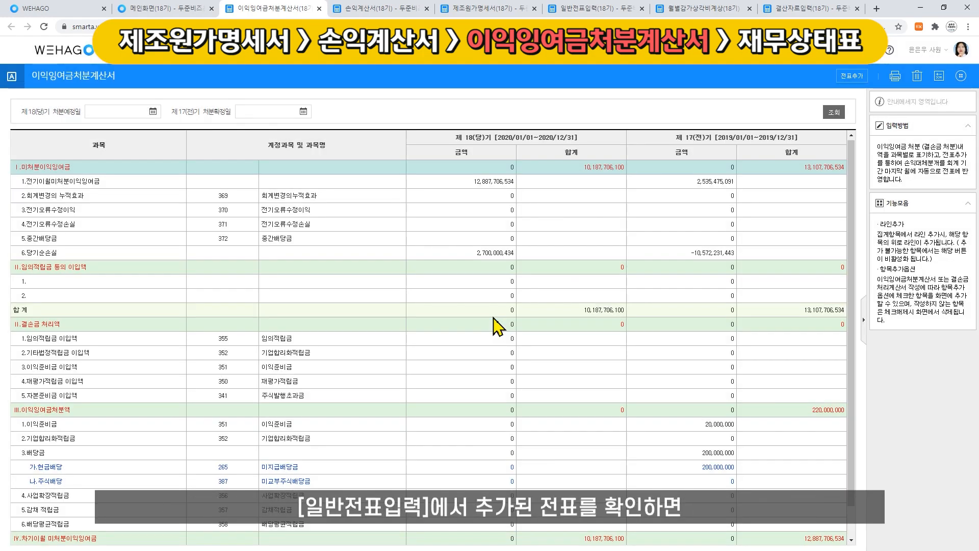
Step: Return to 일반전표입력 and query the vouchers dated 2020.12.31 to check the added 손익대체 entries
{"action": "left_click", "coordinate": [400, 8]}
{"action": "left_click", "coordinate": [602, 8]}
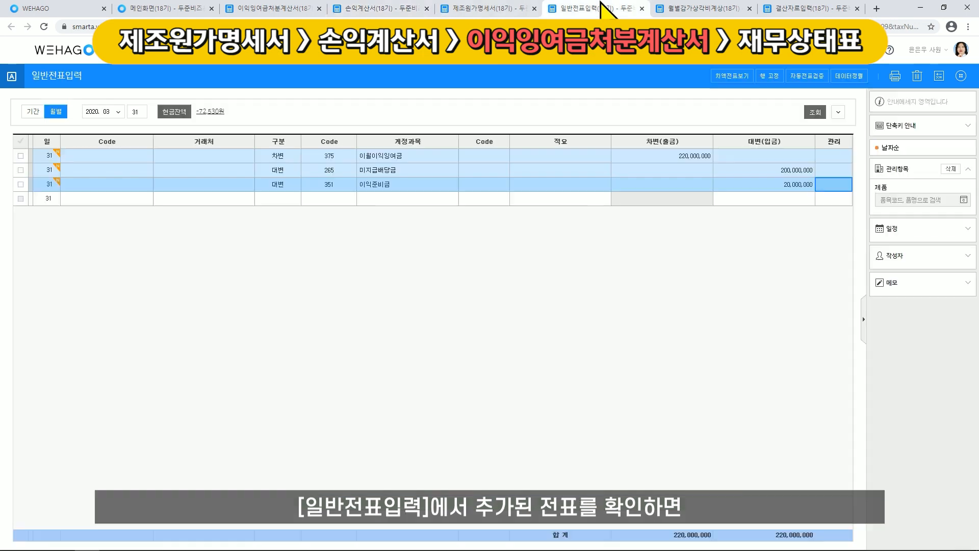
{"action": "left_click", "coordinate": [815, 113]}
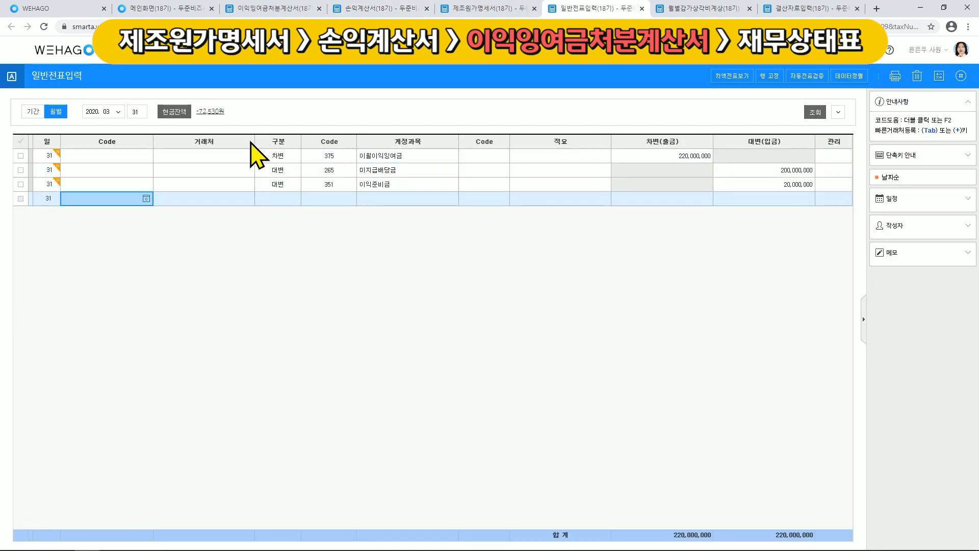
{"action": "left_click", "coordinate": [107, 116]}
{"action": "type", "text": "1231"}
{"action": "left_click", "coordinate": [812, 113]}
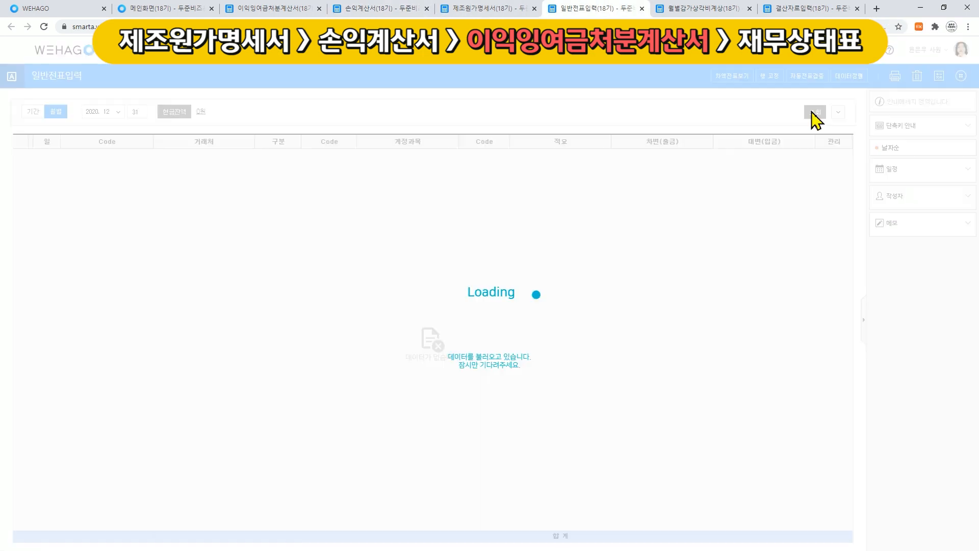
{"action": "left_click", "coordinate": [739, 200]}
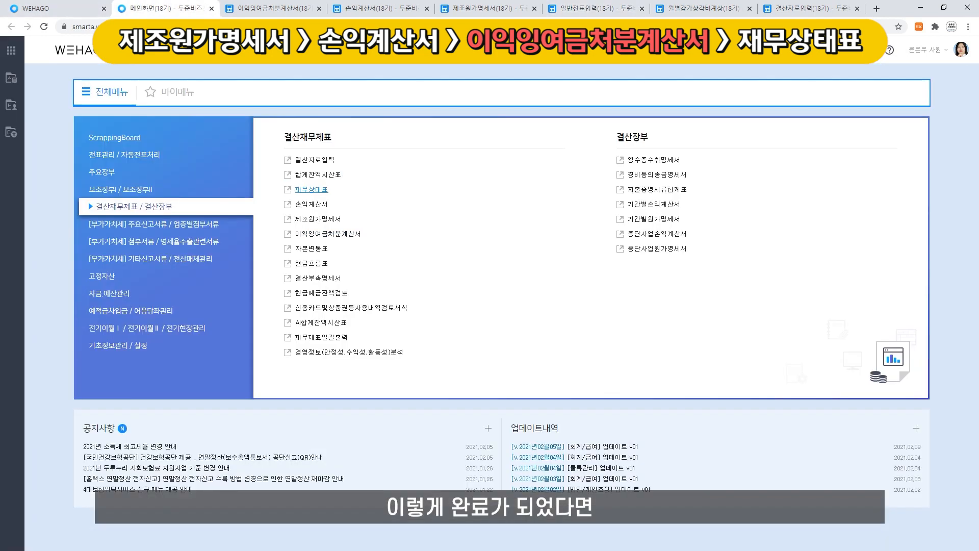
Step: Query 재무상태표 for 2020.12 and compare its 미처분이익잉여금 with the amount in 이익잉여금처분계산서
{"action": "left_click", "coordinate": [292, 193]}
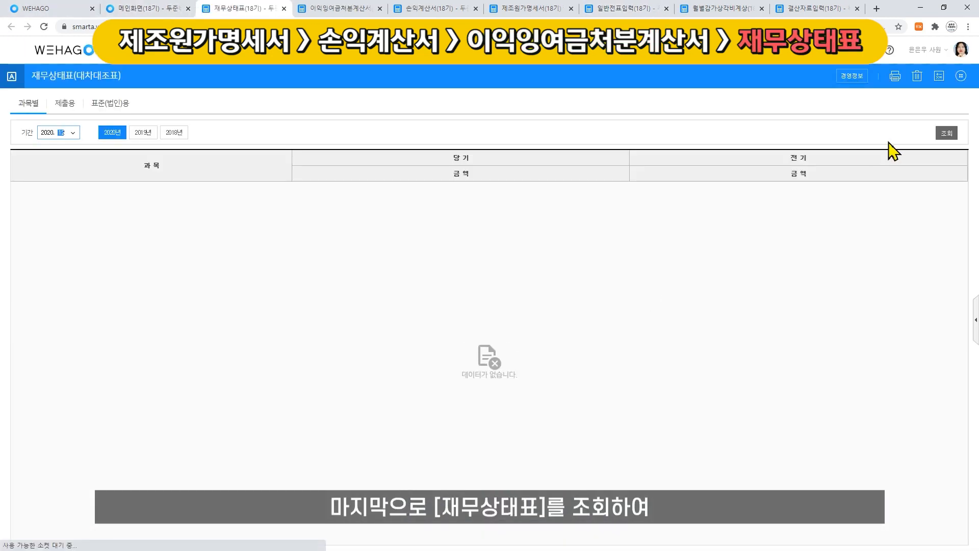
{"action": "left_click", "coordinate": [946, 134]}
{"action": "scroll", "coordinate": [788, 336], "scroll_direction": "down", "scroll_amount": 10}
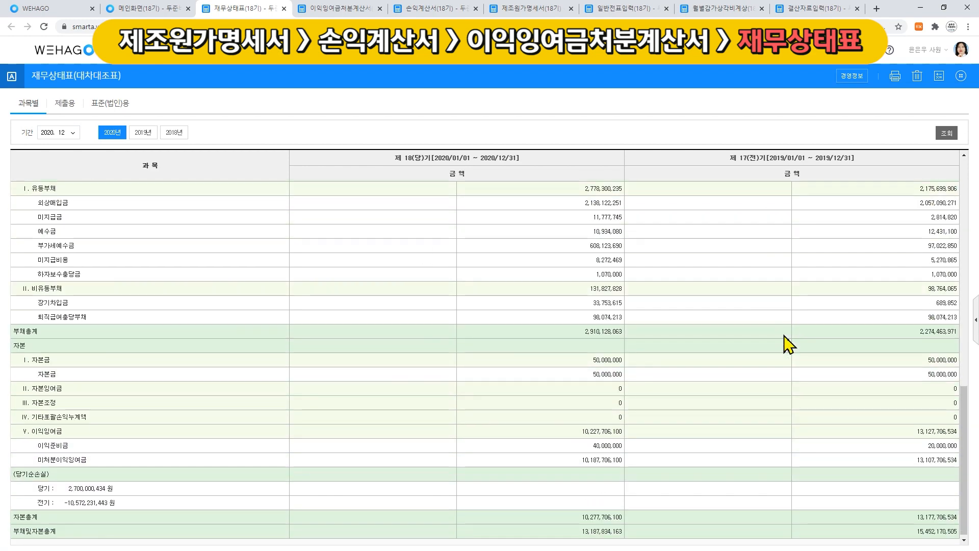
{"action": "left_click", "coordinate": [620, 458]}
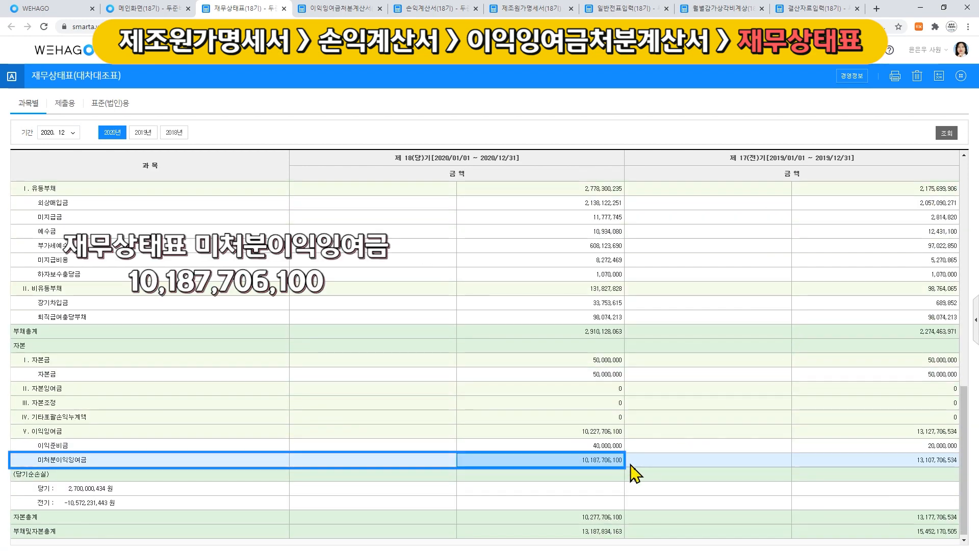
{"action": "left_click", "coordinate": [339, 8]}
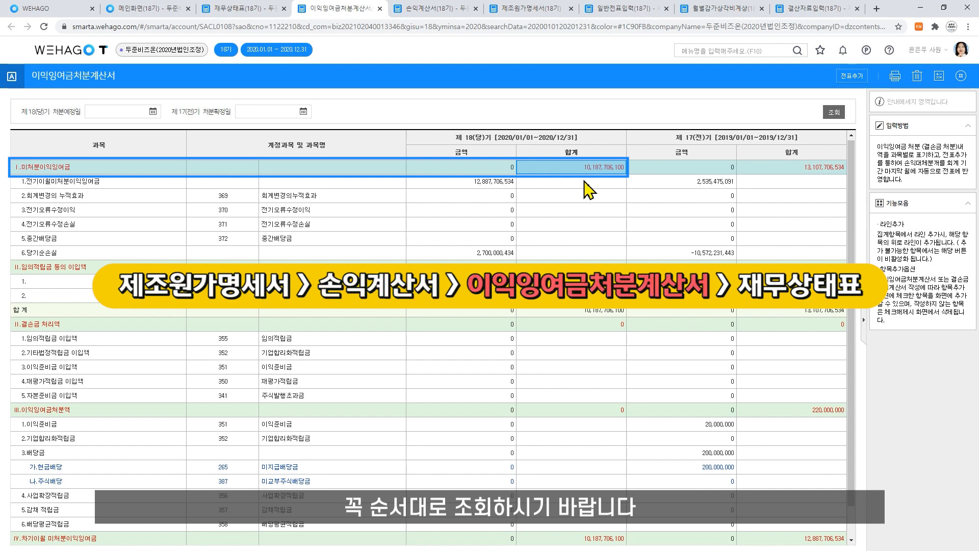
{"action": "left_click", "coordinate": [253, 12]}
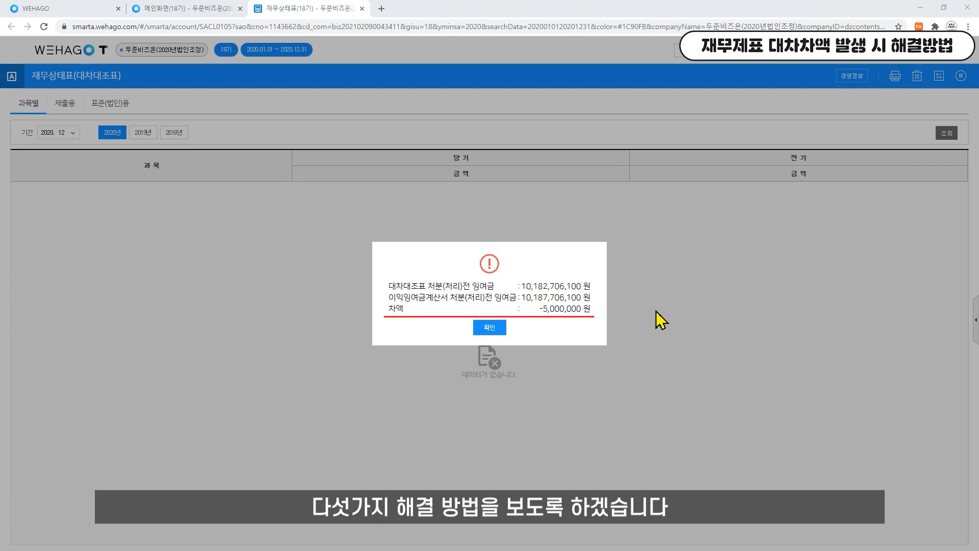
Step: Open 전기분재무상태표 from the 전기이월 group and check the 2019 이월이익잉여금 amount
{"action": "left_click", "coordinate": [197, 9]}
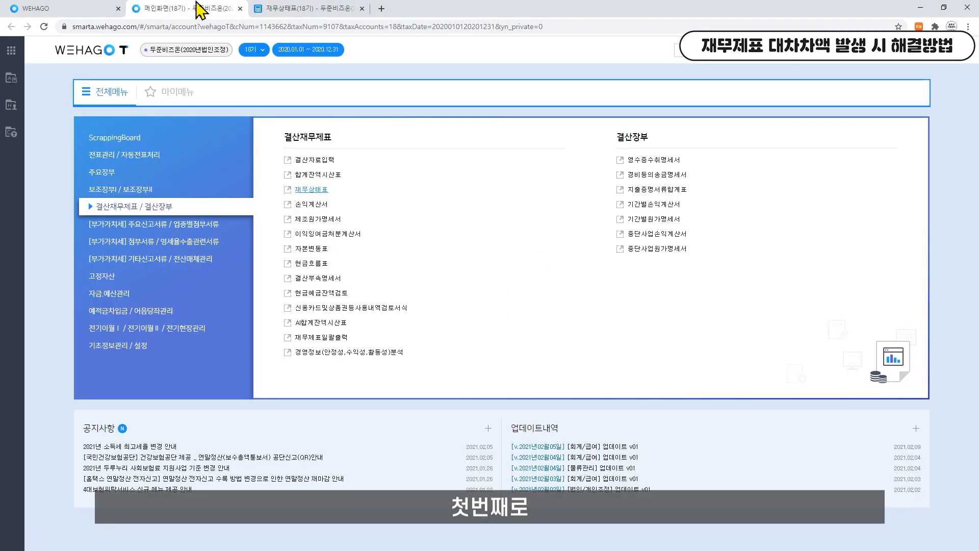
{"action": "left_click", "coordinate": [151, 333]}
{"action": "left_click", "coordinate": [311, 160]}
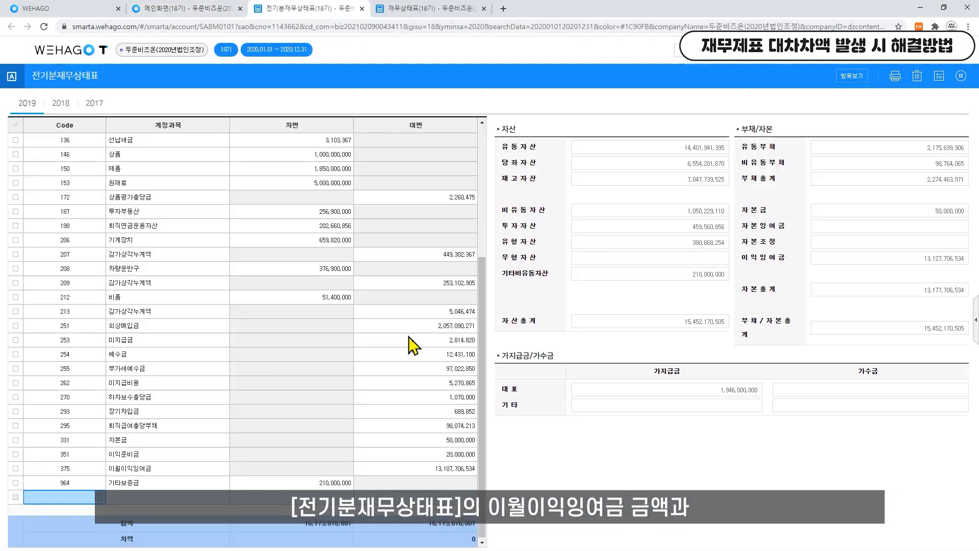
{"action": "left_click", "coordinate": [437, 467]}
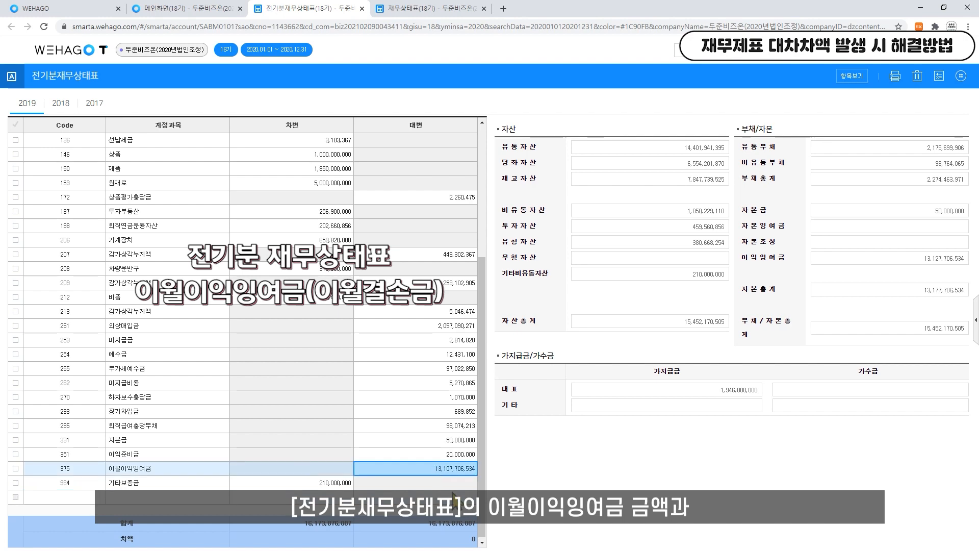
Step: Open 전기분이익잉여금처분계산서 and compare its 미처분이익잉여금 with the 이월이익잉여금 in 전기분재무상태표
{"action": "left_click", "coordinate": [204, 9]}
{"action": "left_click", "coordinate": [284, 207]}
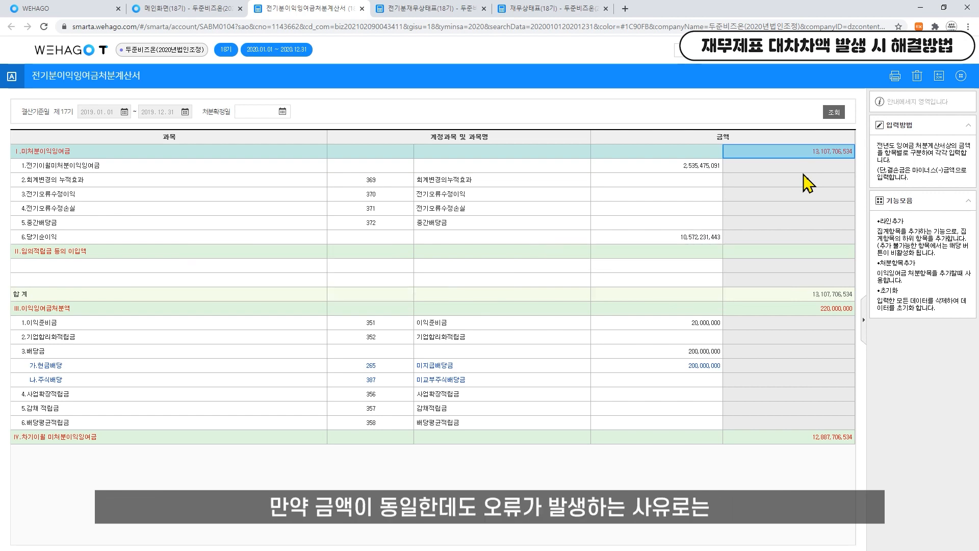
{"action": "left_click", "coordinate": [467, 8]}
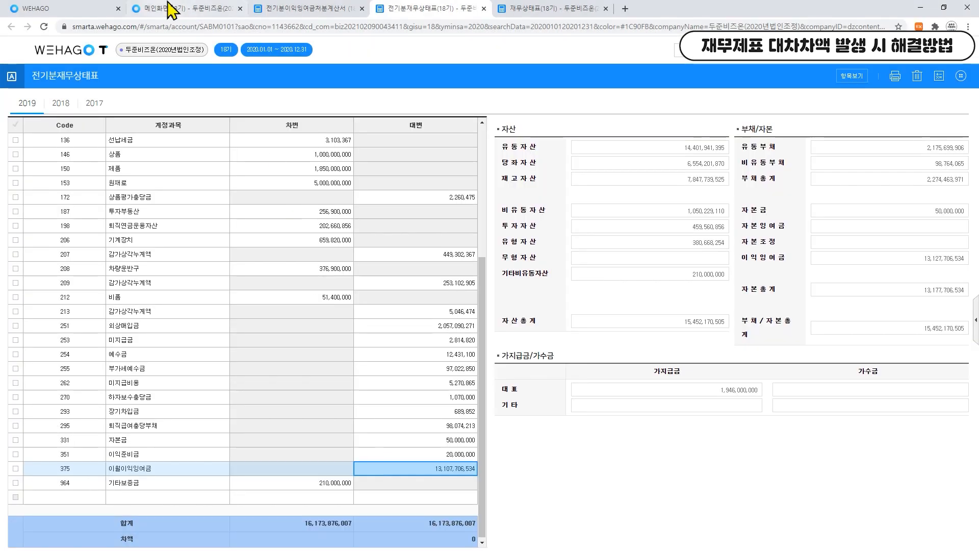
Step: Open 일반전표입력 from the 전표관리 group and query the vouchers for December 31, 2020
{"action": "left_click", "coordinate": [166, 9]}
{"action": "left_click", "coordinate": [159, 154]}
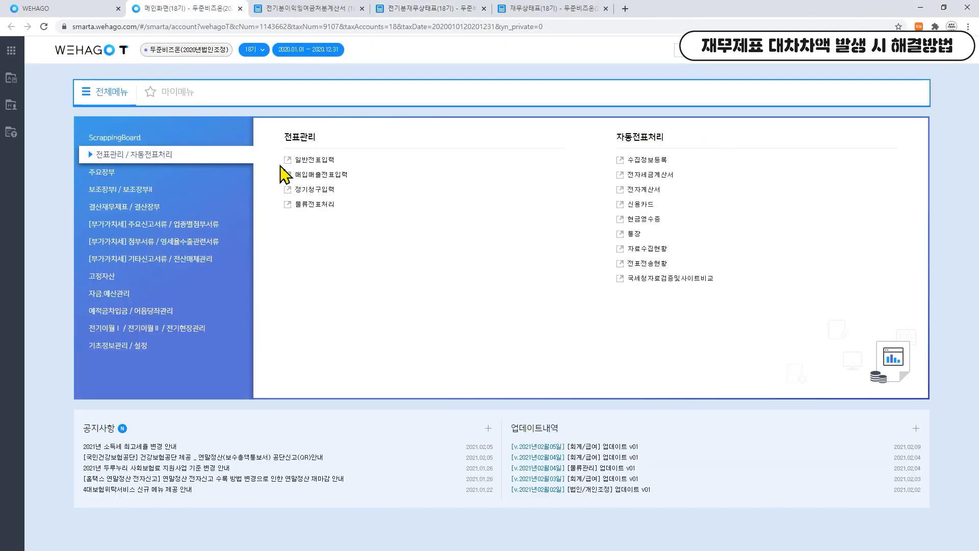
{"action": "left_click", "coordinate": [286, 161]}
{"action": "type", "text": "1231"}
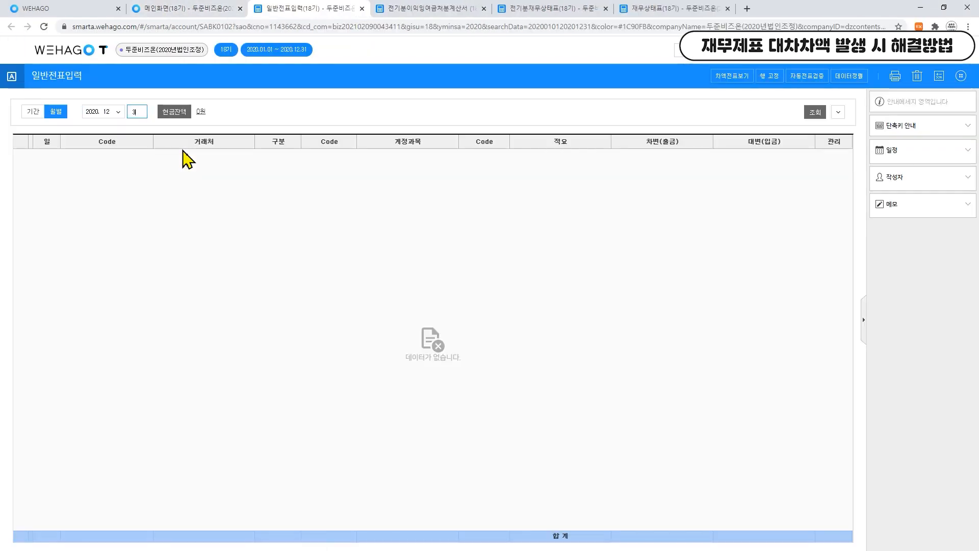
{"action": "key", "text": "Return"}
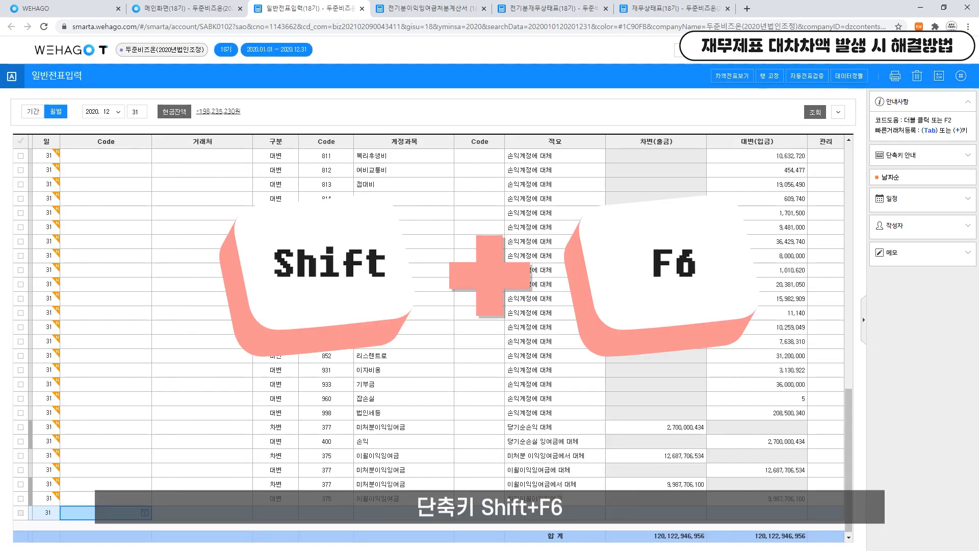
Step: Open 자동분개 일괄검색 및 삭제 for 2020.12.31, clear all its selections, and select only 잉여,결손분개
{"action": "key", "text": "shift+F6"}
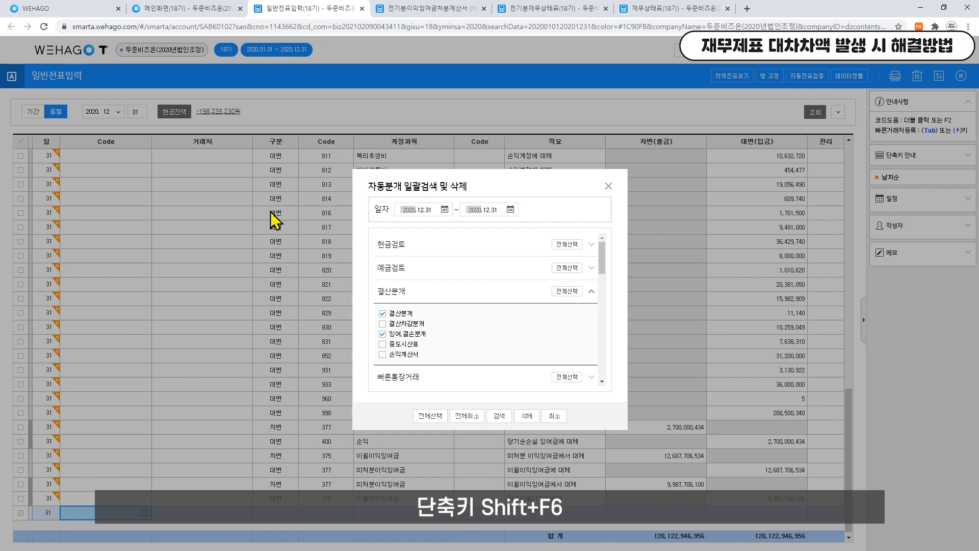
{"action": "left_click", "coordinate": [608, 186]}
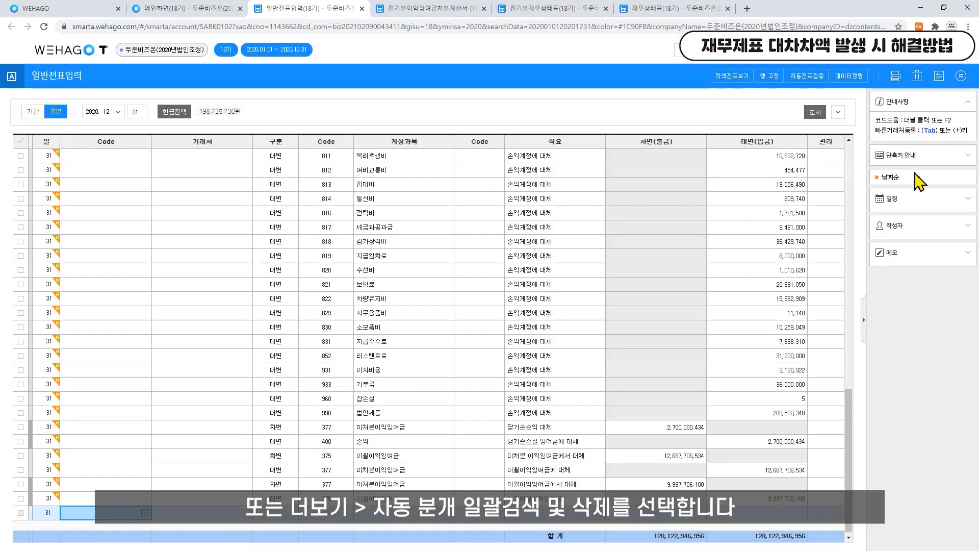
{"action": "left_click", "coordinate": [961, 76]}
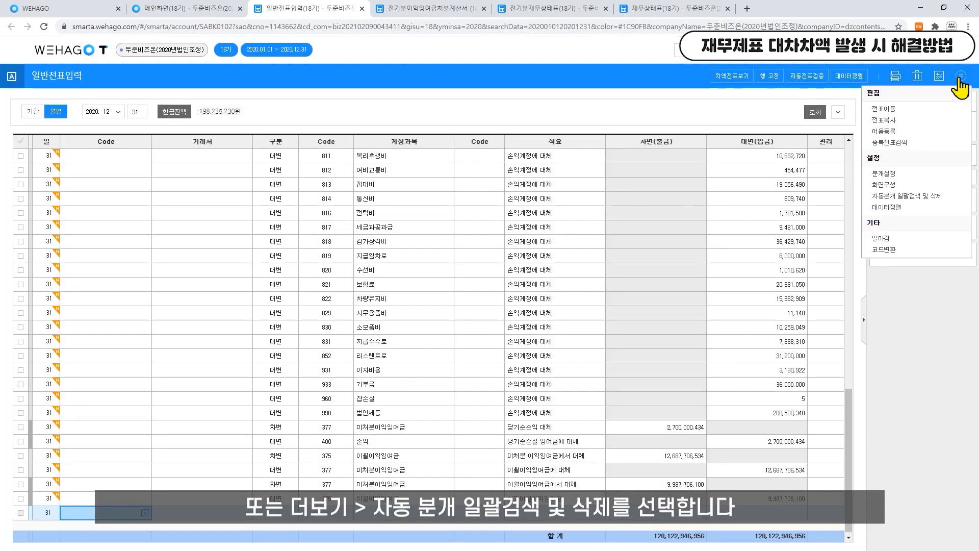
{"action": "left_click", "coordinate": [917, 196]}
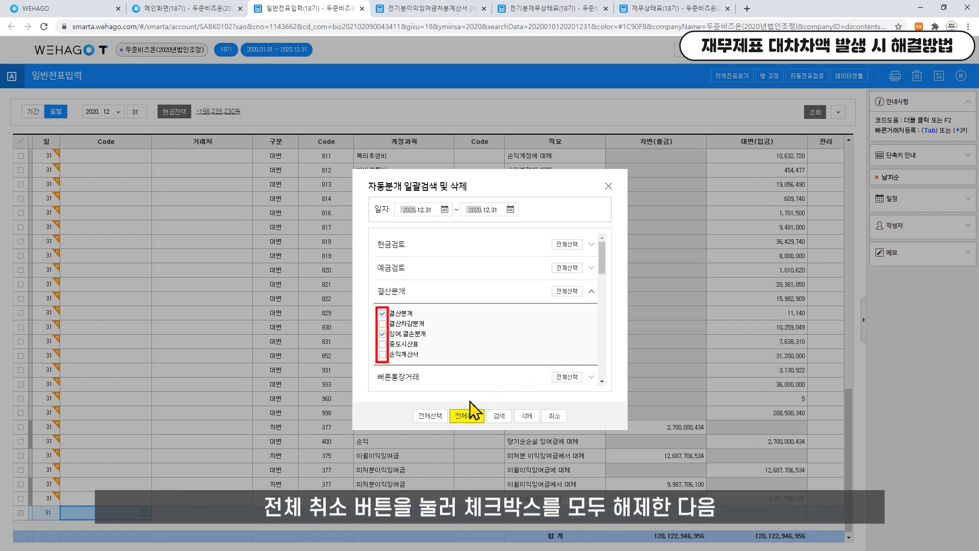
{"action": "left_click", "coordinate": [458, 415]}
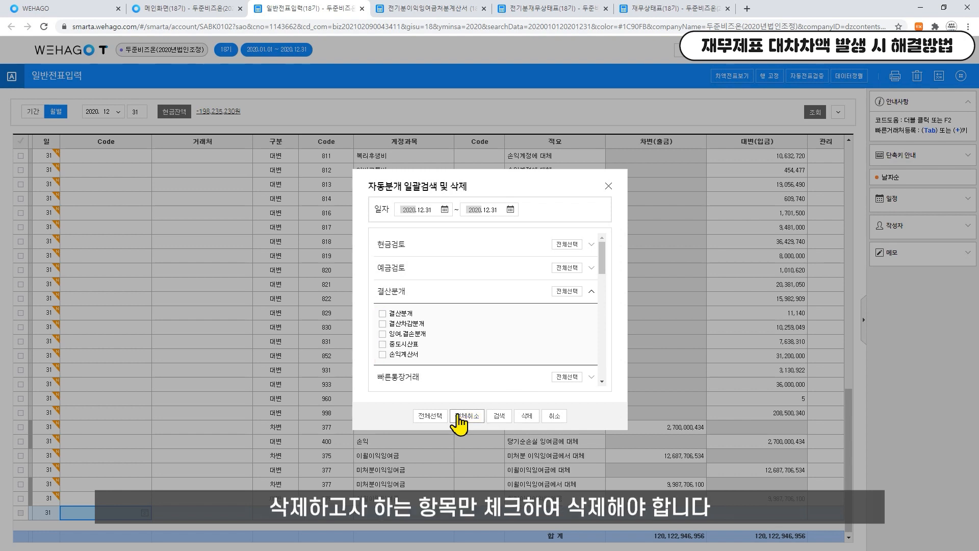
{"action": "left_click", "coordinate": [422, 335]}
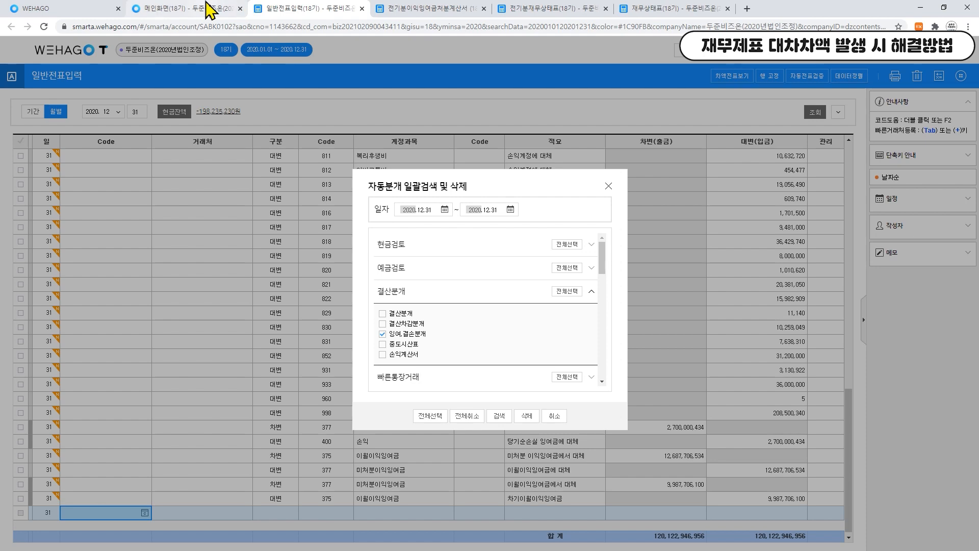
Step: Open 합계잔액시산표 from the 결산재무제표 group, query it as of 2020.12.31, and check the 접대비 balance under 도급원가
{"action": "left_click", "coordinate": [207, 10]}
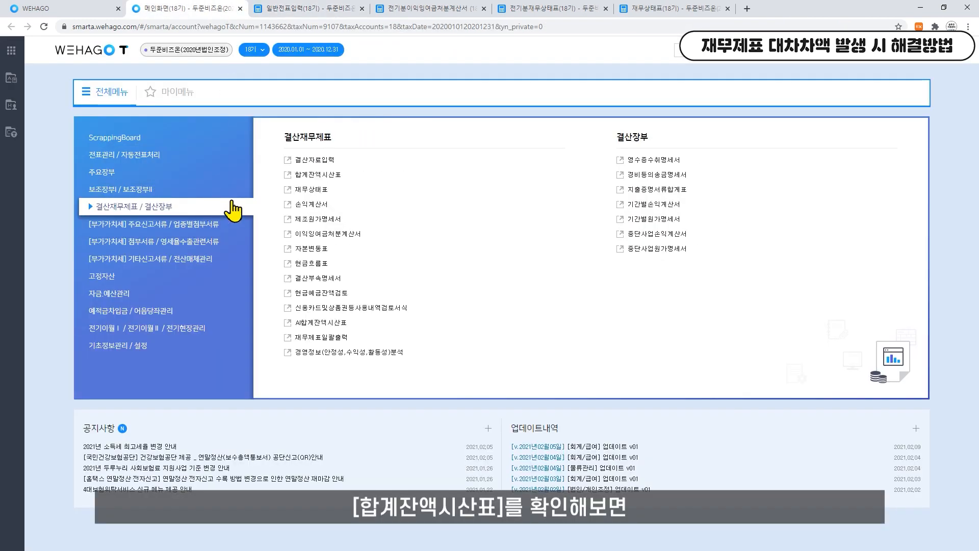
{"action": "left_click", "coordinate": [287, 174]}
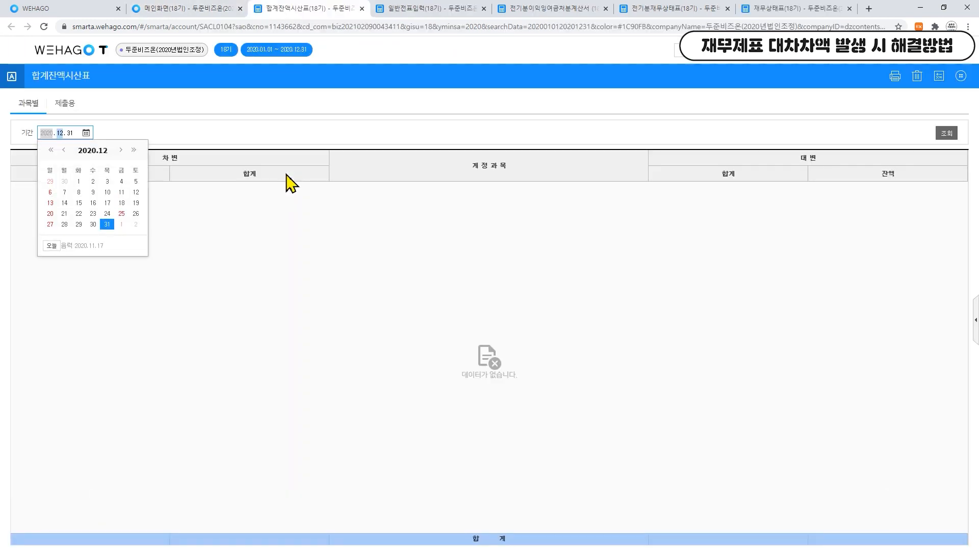
{"action": "scroll", "coordinate": [361, 235], "scroll_direction": "down", "scroll_amount": 7}
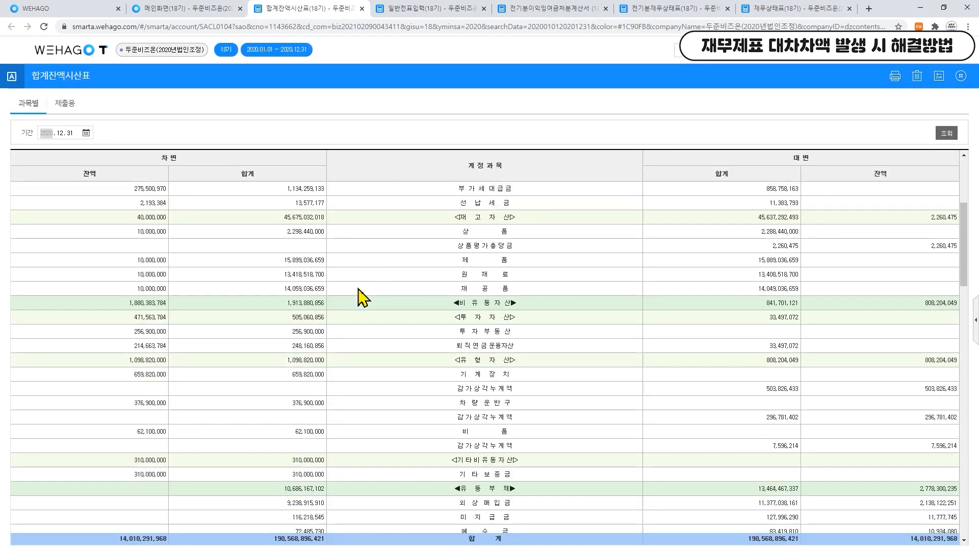
{"action": "scroll", "coordinate": [372, 312], "scroll_direction": "down", "scroll_amount": 10}
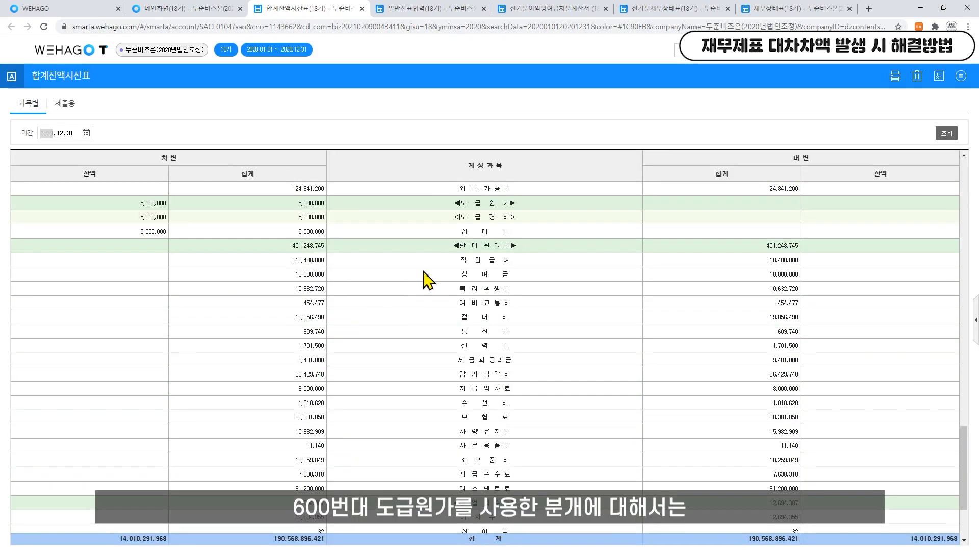
{"action": "left_click", "coordinate": [443, 317]}
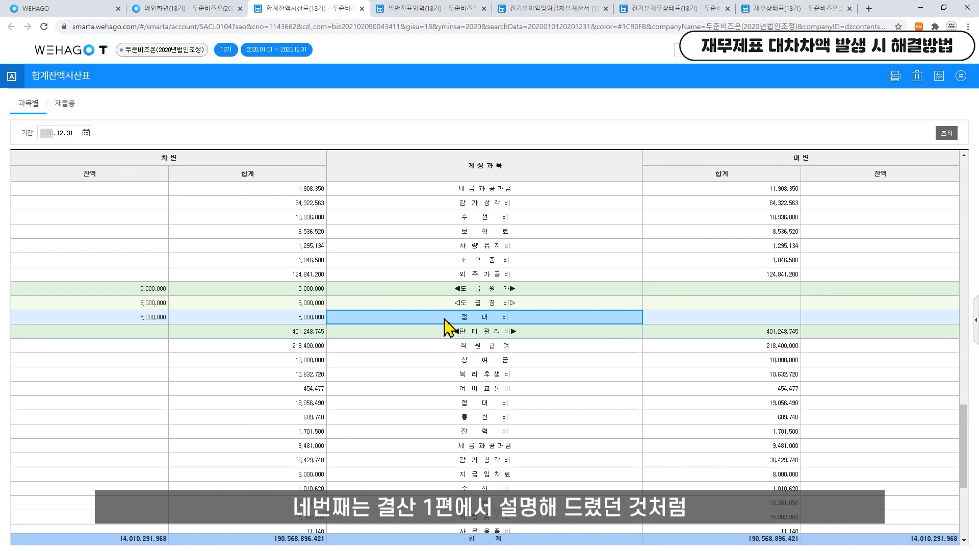
Step: Return to 전기분이익잉여금처분계산서 and check the 배당금 amount under 이익잉여금처분액
{"action": "left_click", "coordinate": [565, 8]}
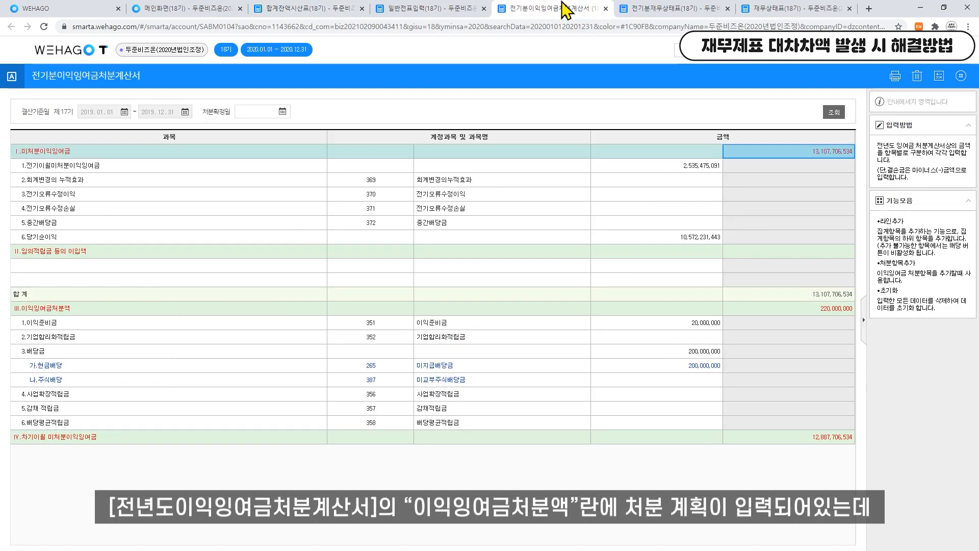
{"action": "left_click", "coordinate": [699, 351]}
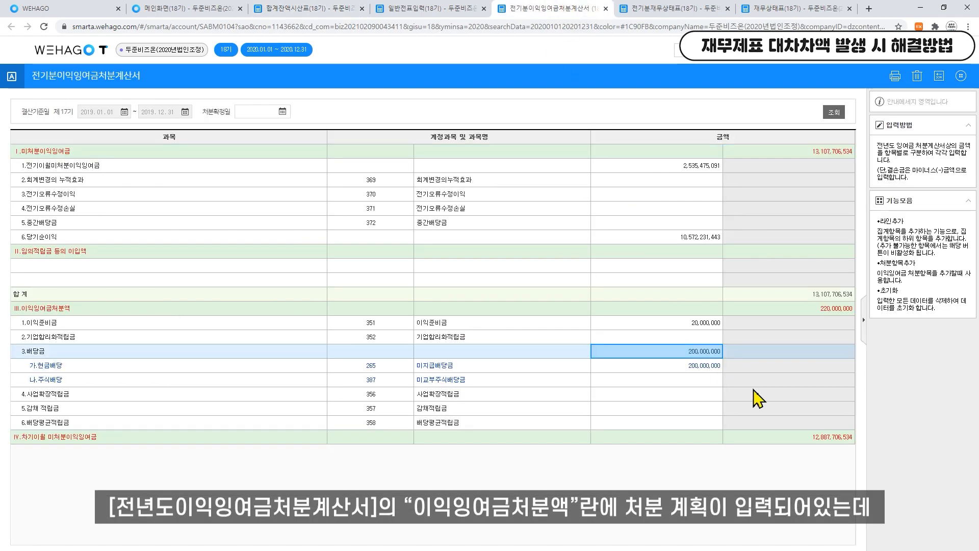